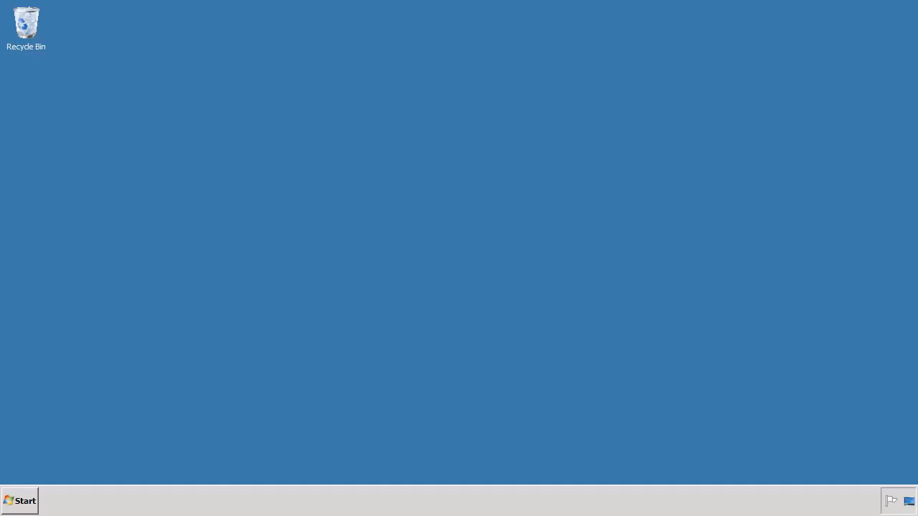
# Step: Launch Data Services Designer from Start > All Programs > SAP BusinessObjects Data Services 4.1
pyautogui.click(27, 501)
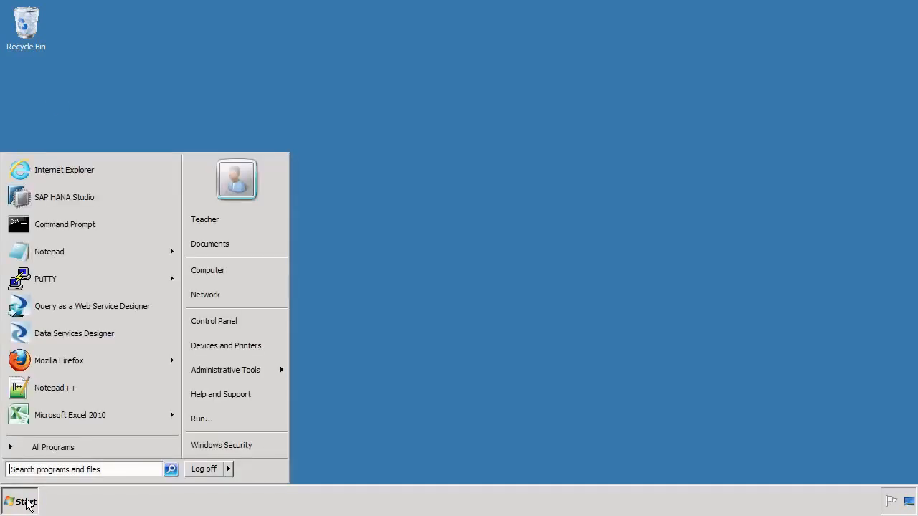
pyautogui.click(59, 451)
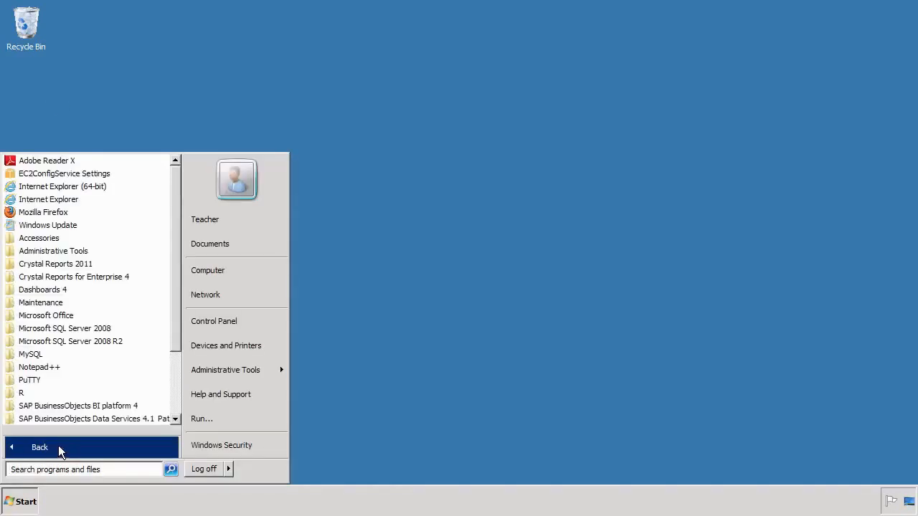
pyautogui.click(94, 420)
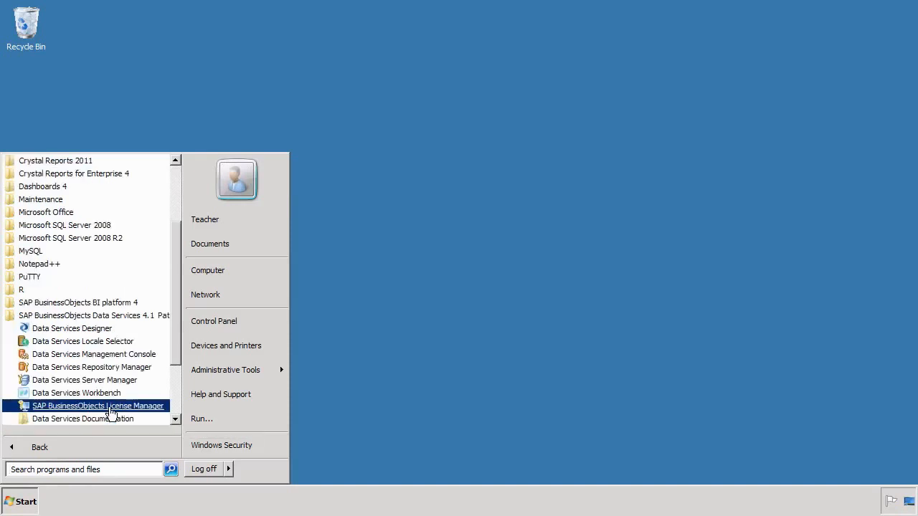
pyautogui.click(93, 327)
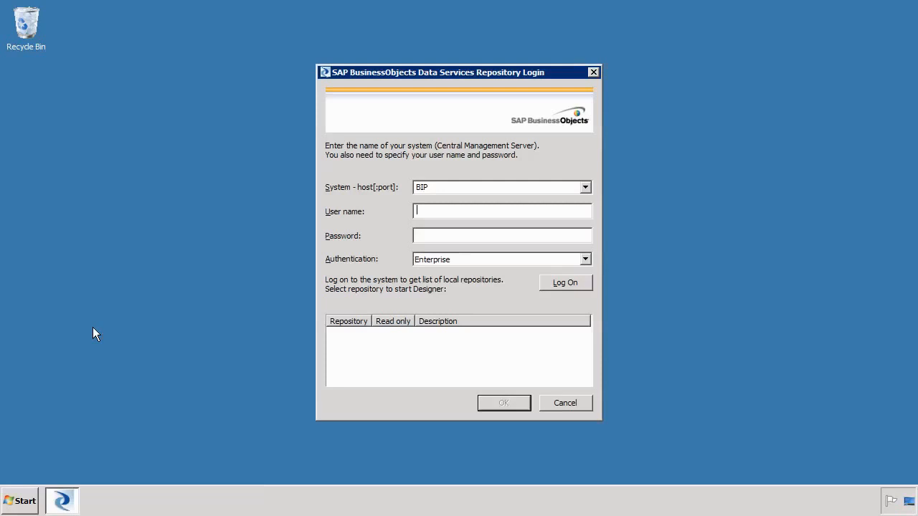
# Step: Enter the account password and log on to the Local repository
pyautogui.write('studentpassword')
pyautogui.click(558, 283)
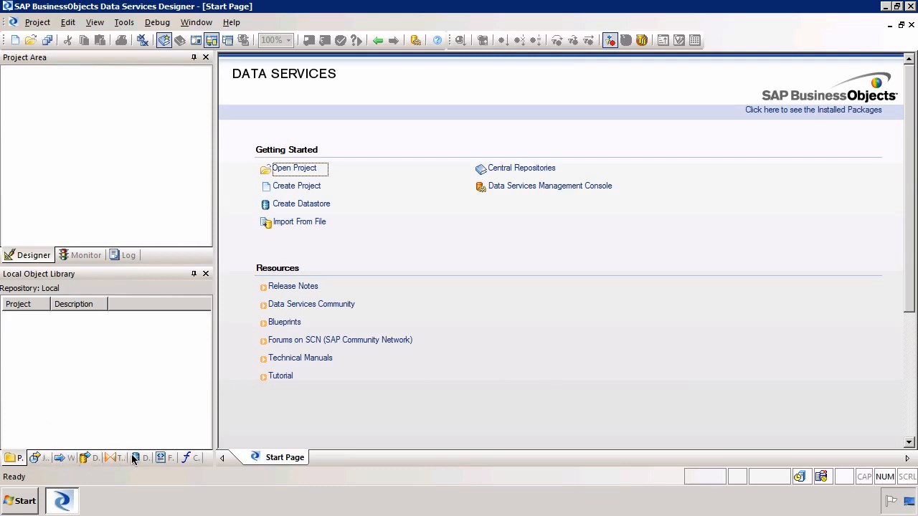
# Step: On the Formats tab, expand Flat Files to show Transport_Format and bring up its actions menu
pyautogui.click(164, 459)
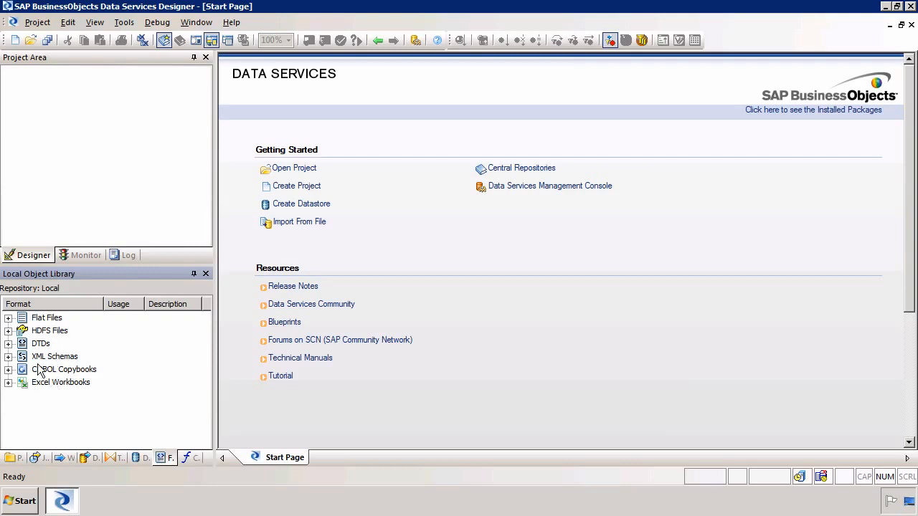
pyautogui.click(8, 318)
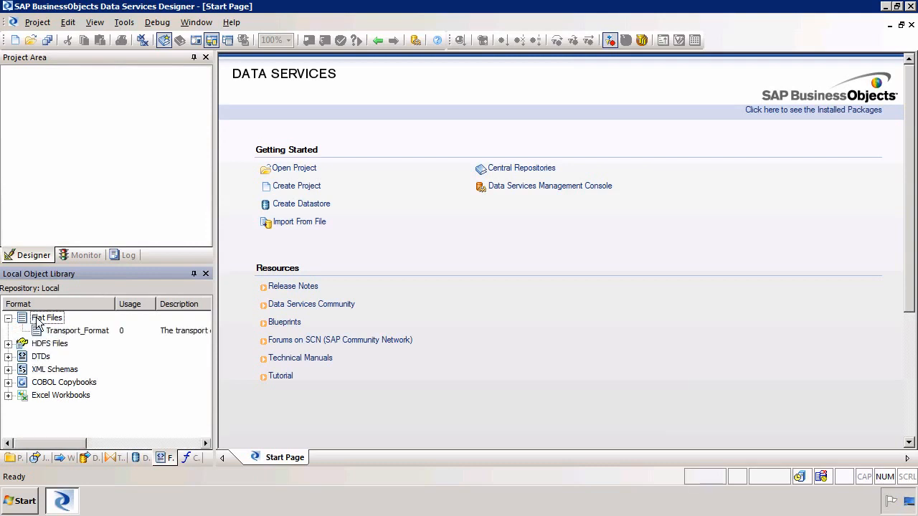
pyautogui.rightClick(38, 324)
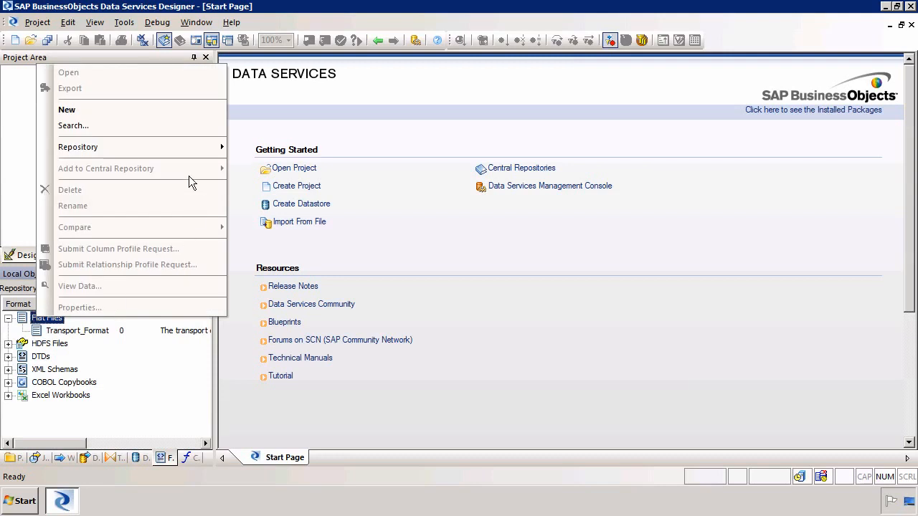
# Step: Create a new flat file format named STSCustomerOrders and browse for its data file
pyautogui.click(143, 110)
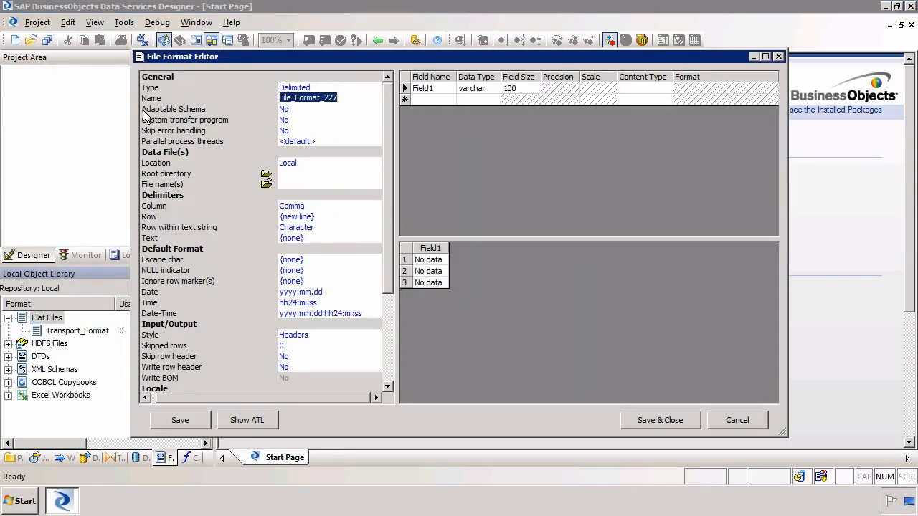
pyautogui.write('STS')
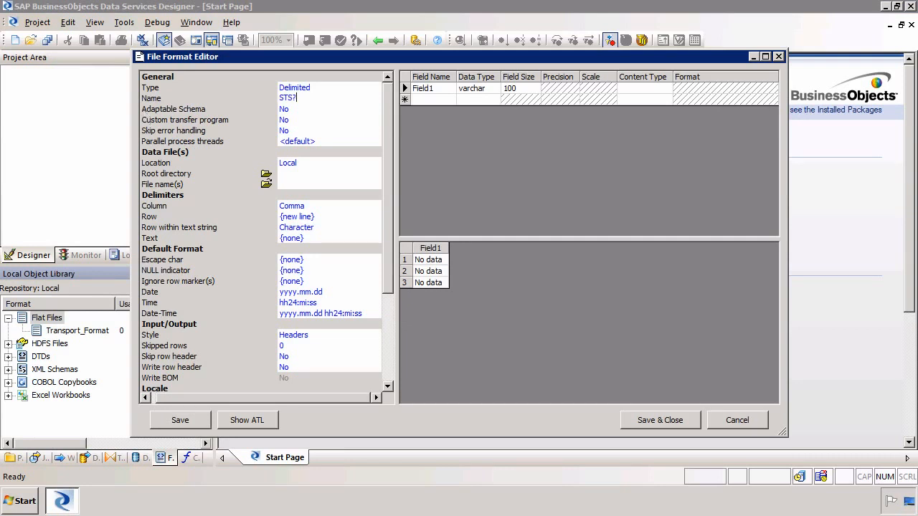
pyautogui.write('?Csutom')
pyautogui.press('BackSpace')
pyautogui.press('BackSpace')
pyautogui.press('BackSpace')
pyautogui.press('BackSpace')
pyautogui.press('BackSpace')
pyautogui.press('BackSpace')
pyautogui.press('BackSpace')
pyautogui.write('CustomerORd')
pyautogui.press('BackSpace')
pyautogui.press('BackSpace')
pyautogui.write('rders')
pyautogui.click(264, 185)
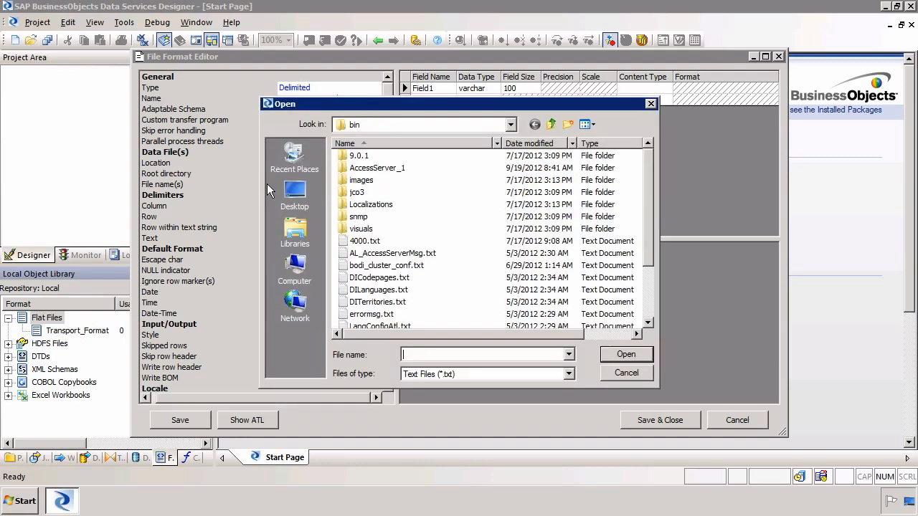
# Step: Choose flatfile.csv from Documents, using the All Files (*.*) filter, as the data file
pyautogui.click(295, 236)
pyautogui.doubleClick(380, 168)
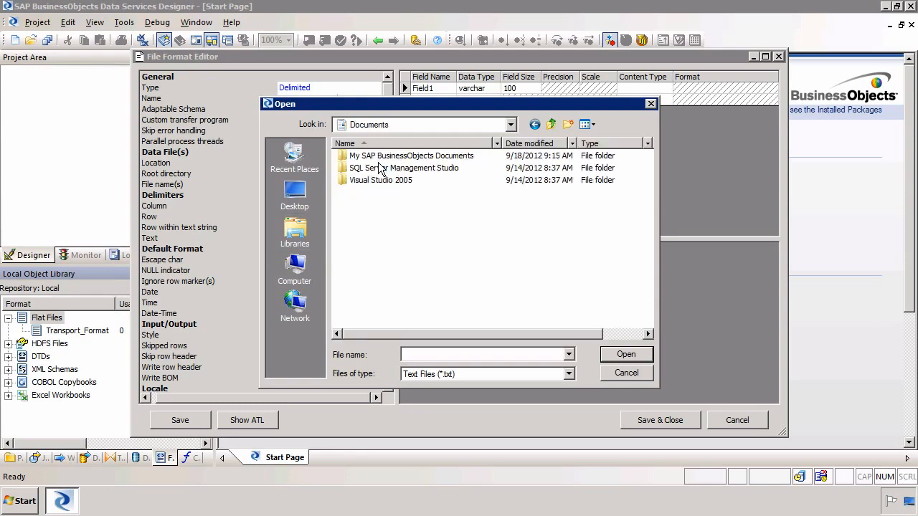
pyautogui.click(568, 374)
pyautogui.click(558, 394)
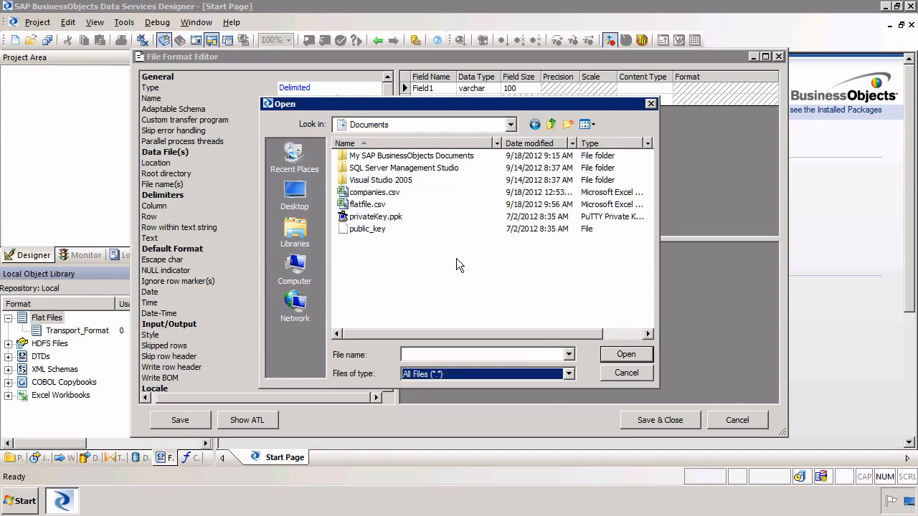
pyautogui.doubleClick(366, 206)
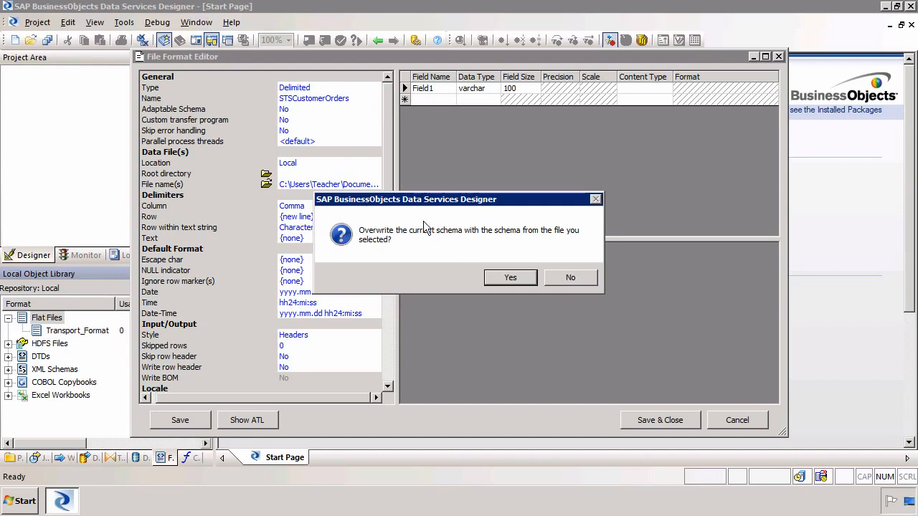
# Step: Overwrite the schema from the CSV, set Skip row header to Yes, and rebuild the schema
pyautogui.click(507, 281)
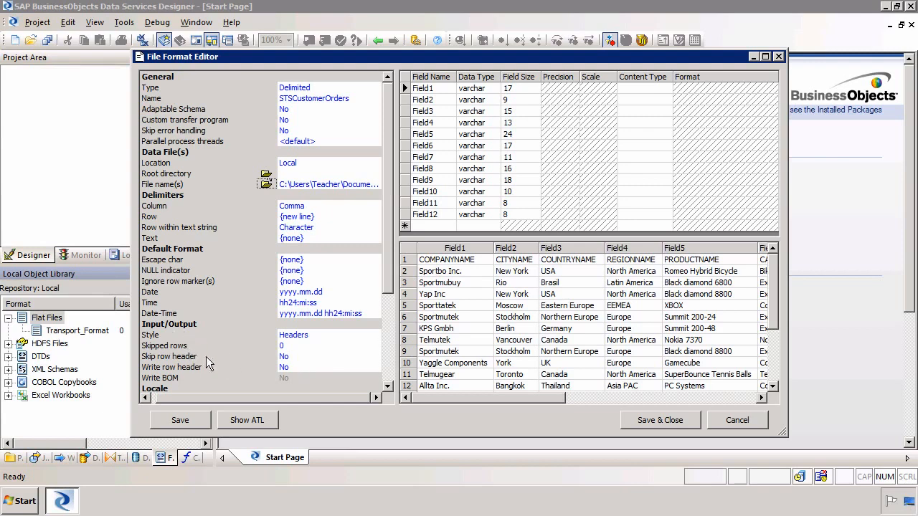
pyautogui.click(313, 356)
pyautogui.click(313, 356)
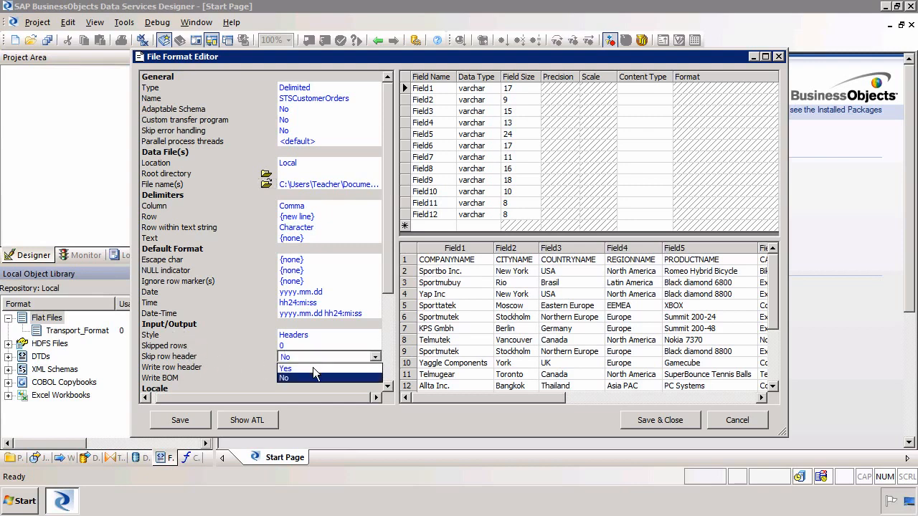
pyautogui.click(313, 369)
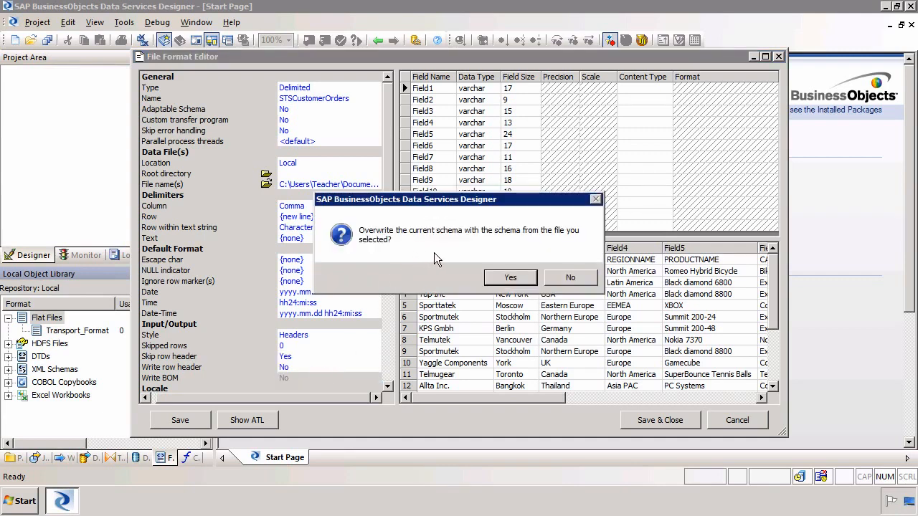
pyautogui.click(511, 278)
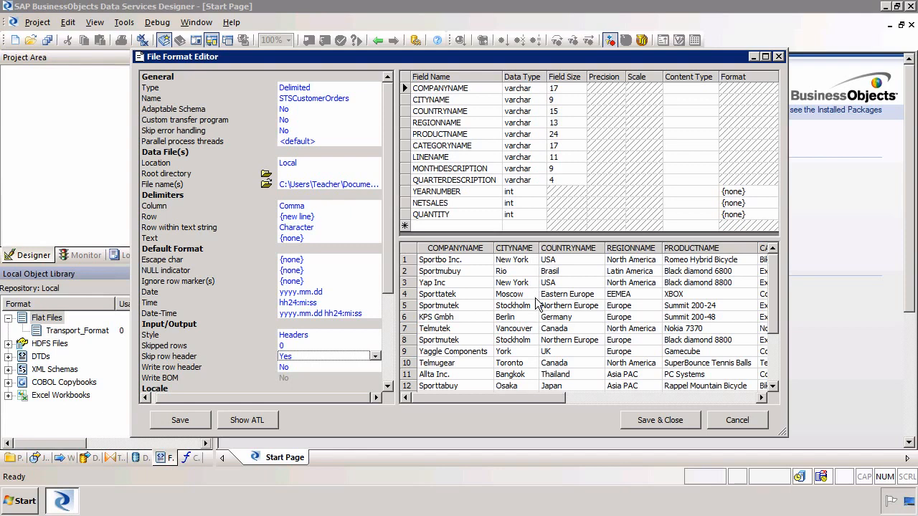
pyautogui.click(567, 88)
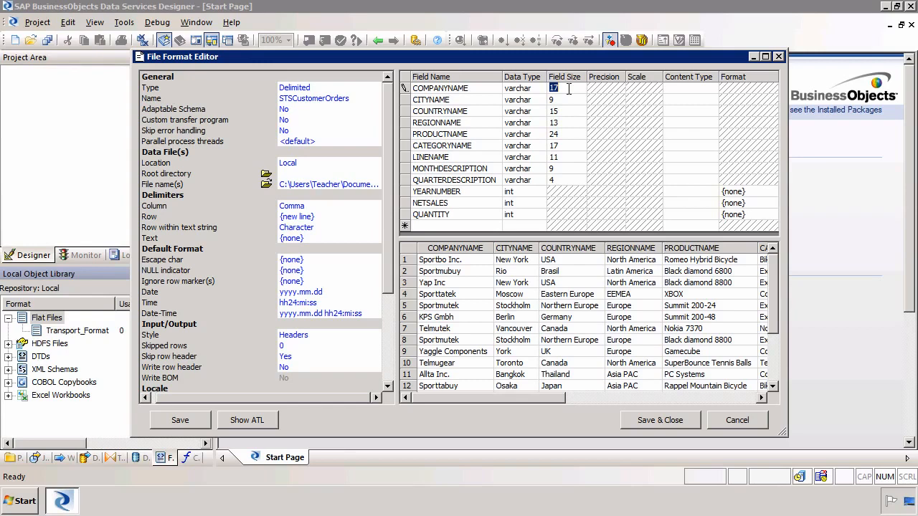
# Step: Set field size 50 for COMPANYNAME through LINENAME and 20 for MONTHDESCRIPTION
pyautogui.write('55')
pyautogui.press('BackSpace')
pyautogui.write('0')
pyautogui.press('Down')
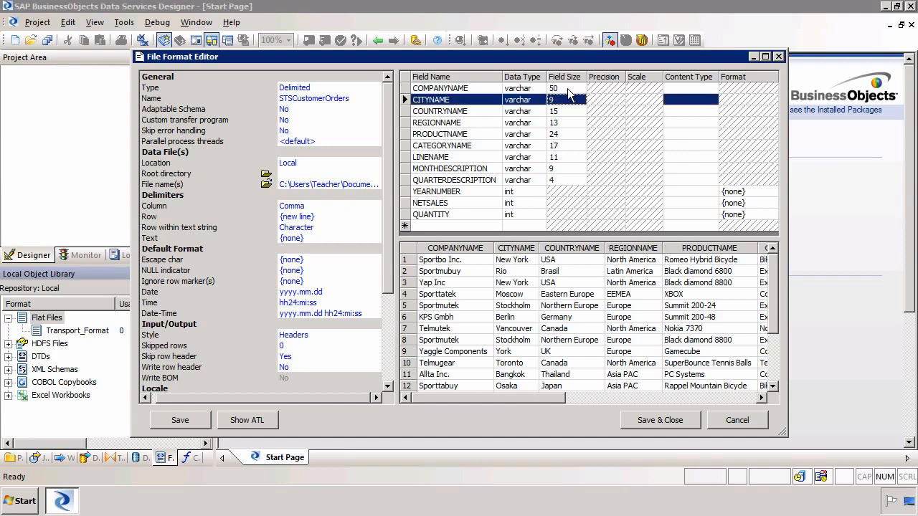
pyautogui.write('50')
pyautogui.press('Down')
pyautogui.write('50')
pyautogui.press('Down')
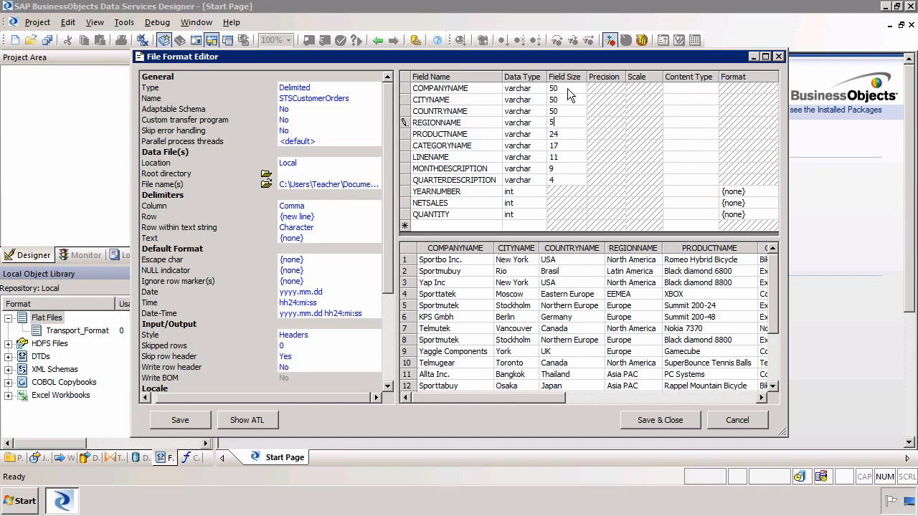
pyautogui.write('50')
pyautogui.press('Down')
pyautogui.write('50')
pyautogui.press('Down')
pyautogui.write('50')
pyautogui.press('Down')
pyautogui.write('50')
pyautogui.press('Down')
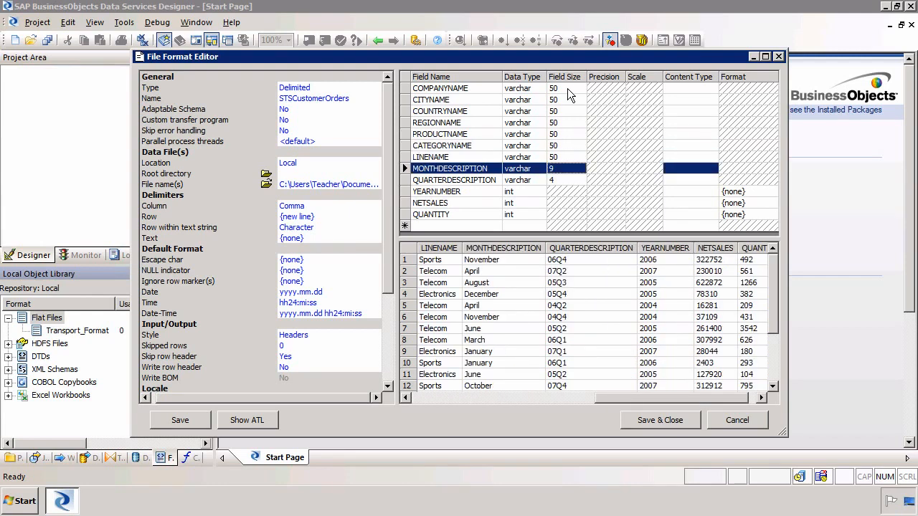
pyautogui.write('20')
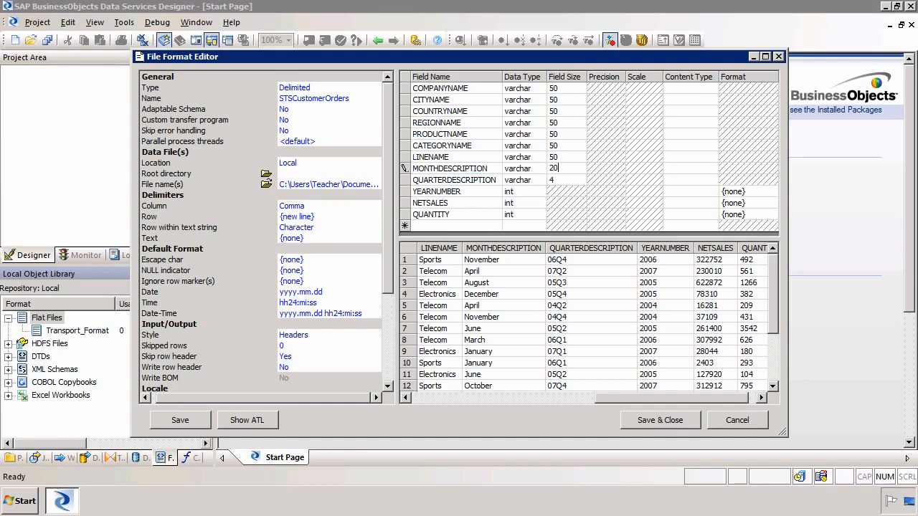
pyautogui.press('Down')
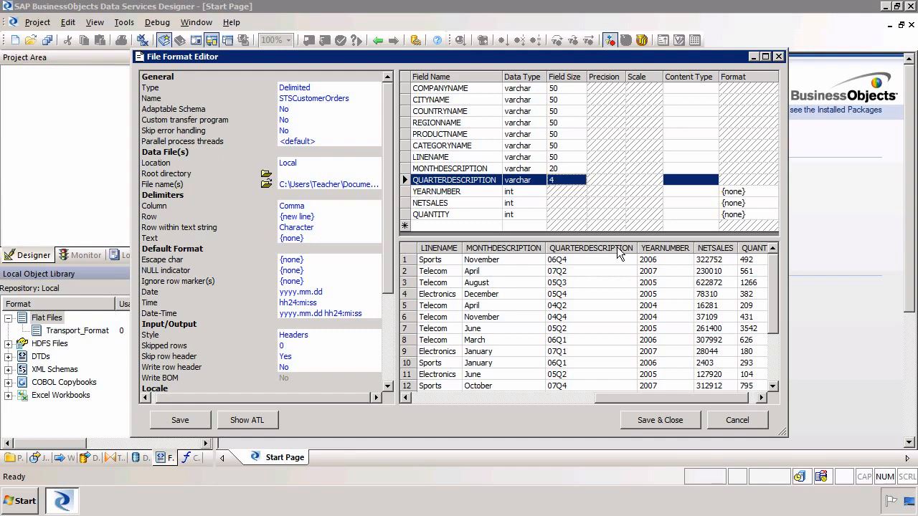
# Step: Save the STSCustomerOrders file format and close its editor
pyautogui.click(472, 397)
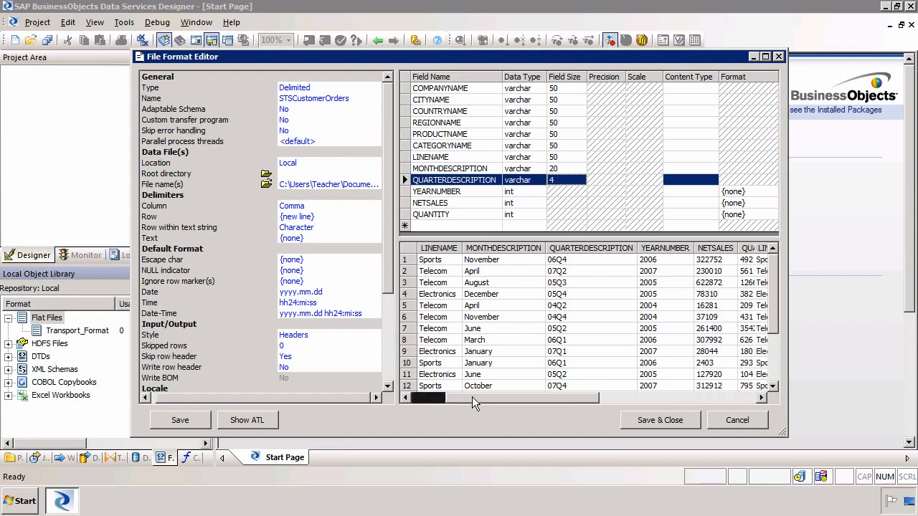
pyautogui.click(425, 396)
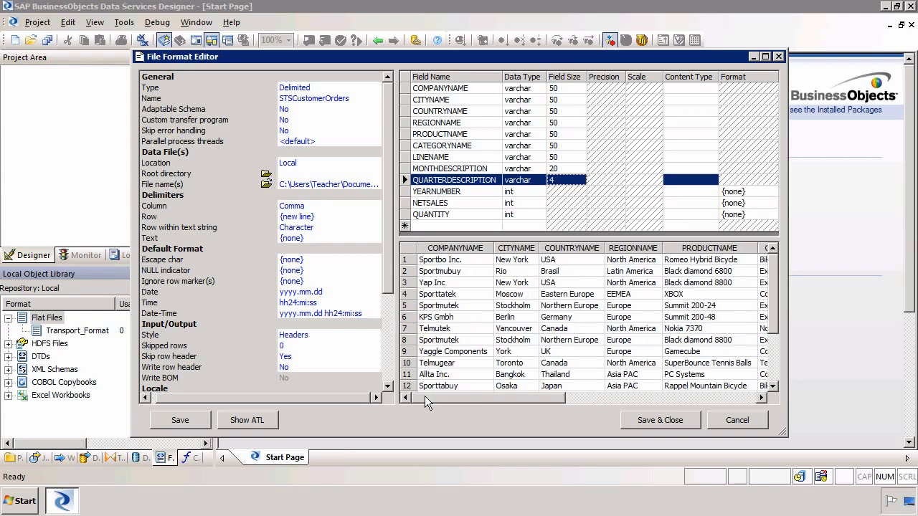
pyautogui.click(648, 417)
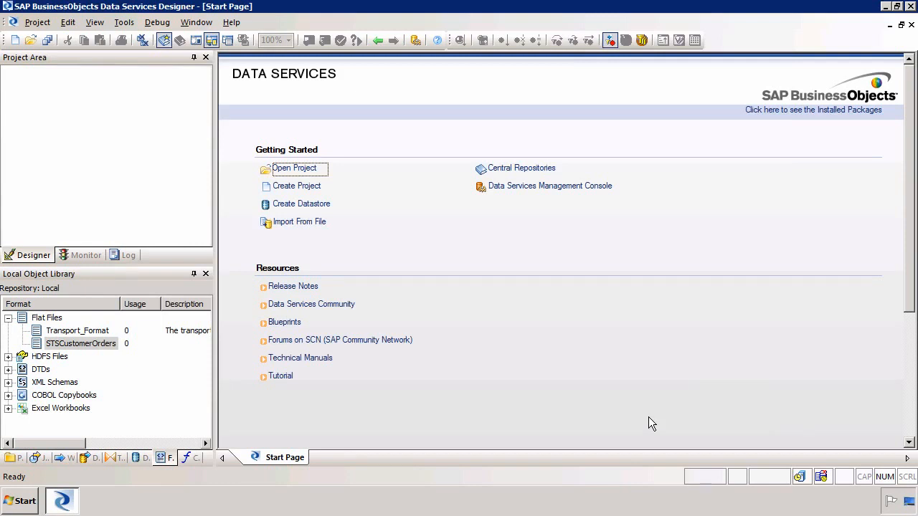
# Step: View the 1000 STSCustomerOrders records, scroll through the columns, then close the preview
pyautogui.click(79, 344)
pyautogui.rightClick(78, 345)
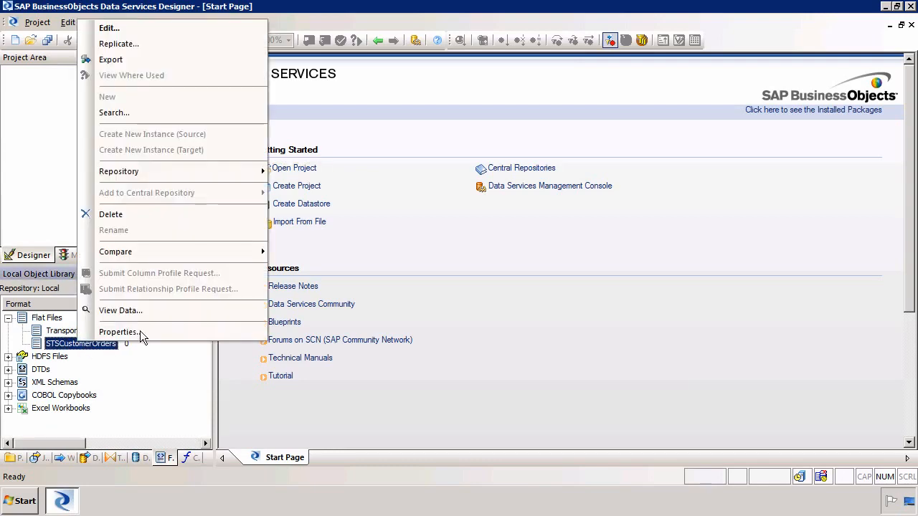
pyautogui.click(156, 310)
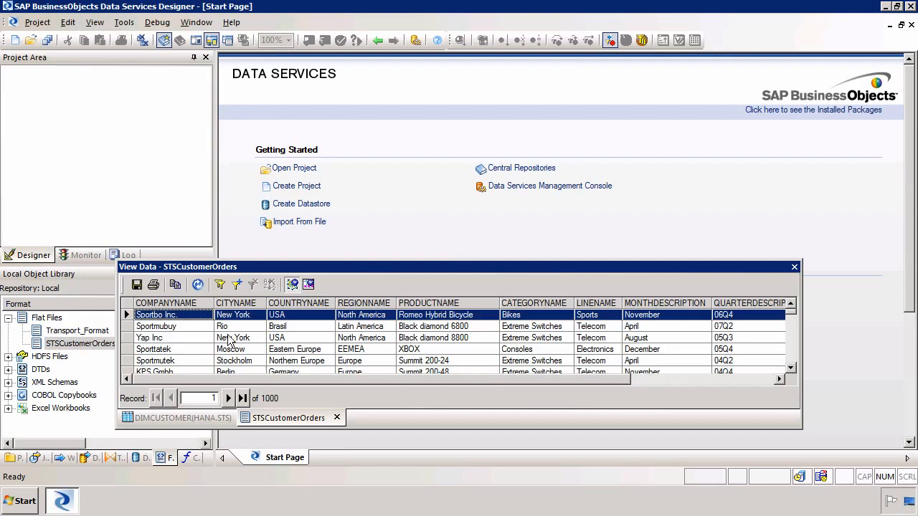
pyautogui.moveTo(423, 381); pyautogui.dragTo(470, 378)
pyautogui.click(794, 266)
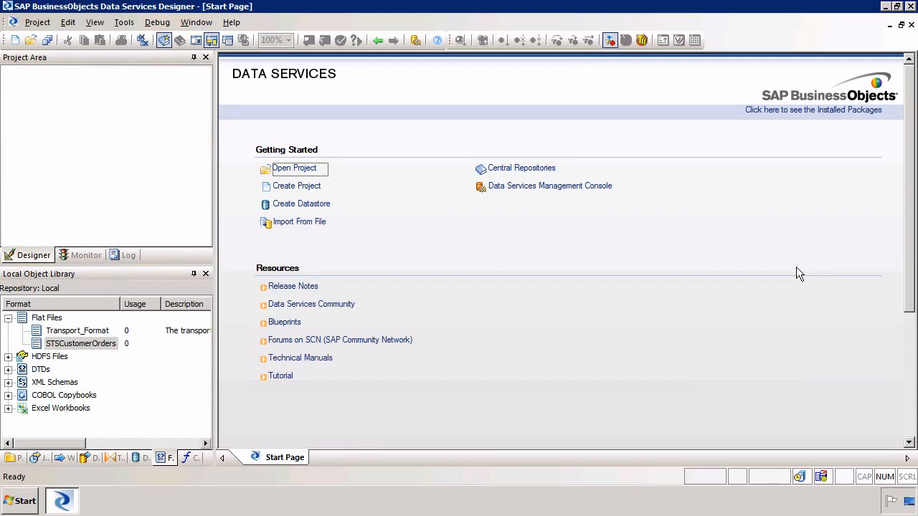
# Step: From the Projects tab, create a new project called FileImport
pyautogui.click(11, 458)
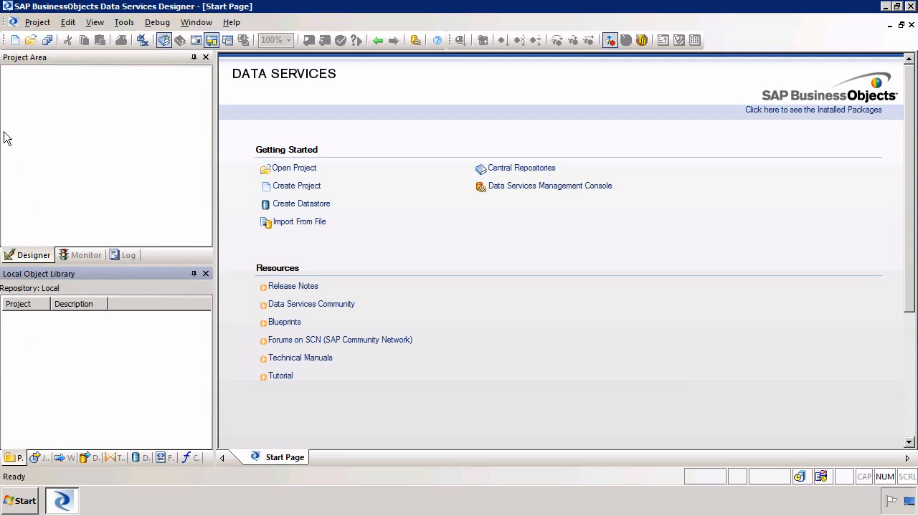
pyautogui.click(15, 41)
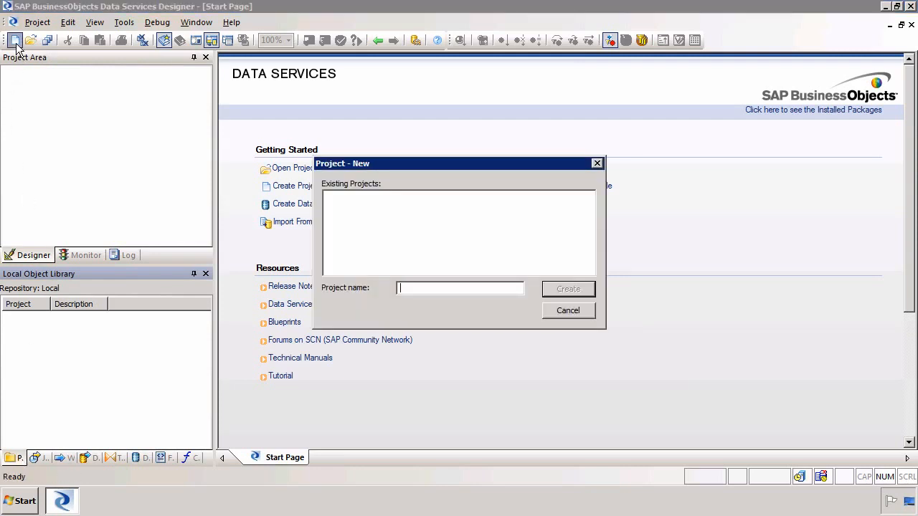
pyautogui.write('FileImport')
pyautogui.press('Return')
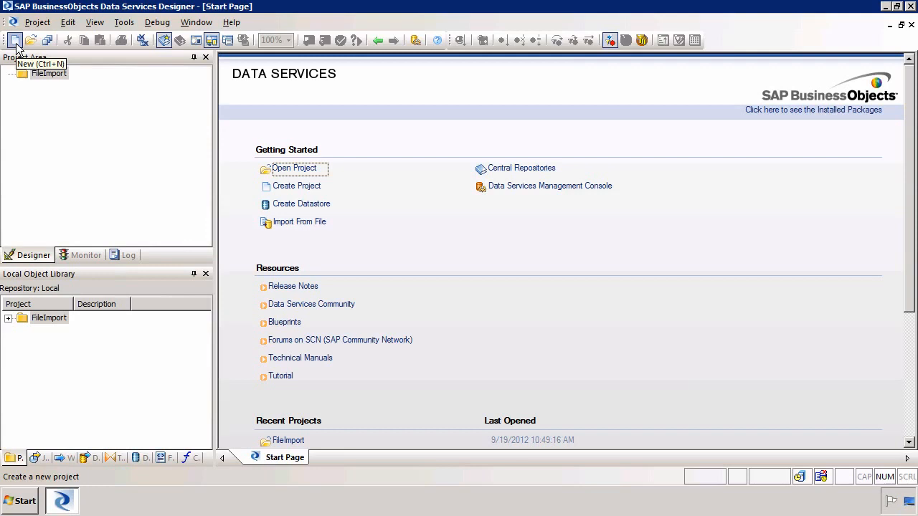
# Step: Add a batch job named FileImport to the project and choose Execute on it
pyautogui.rightClick(68, 106)
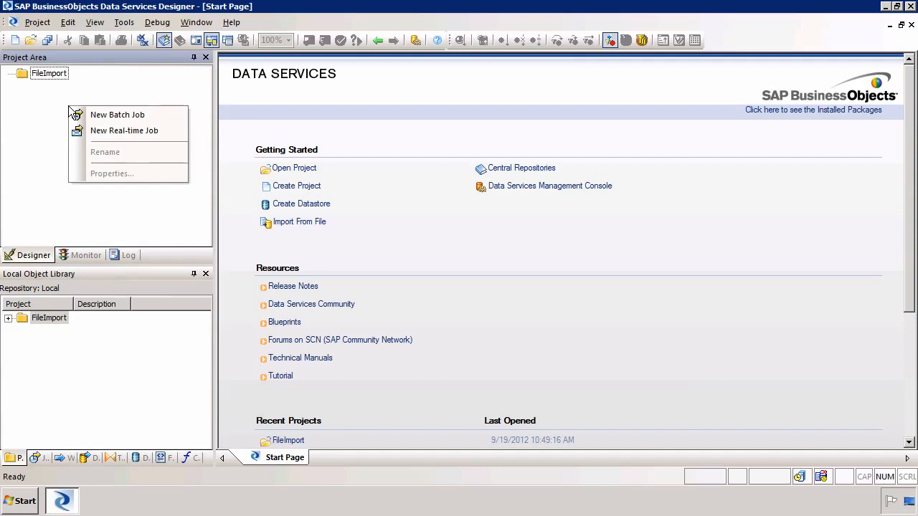
pyautogui.click(111, 114)
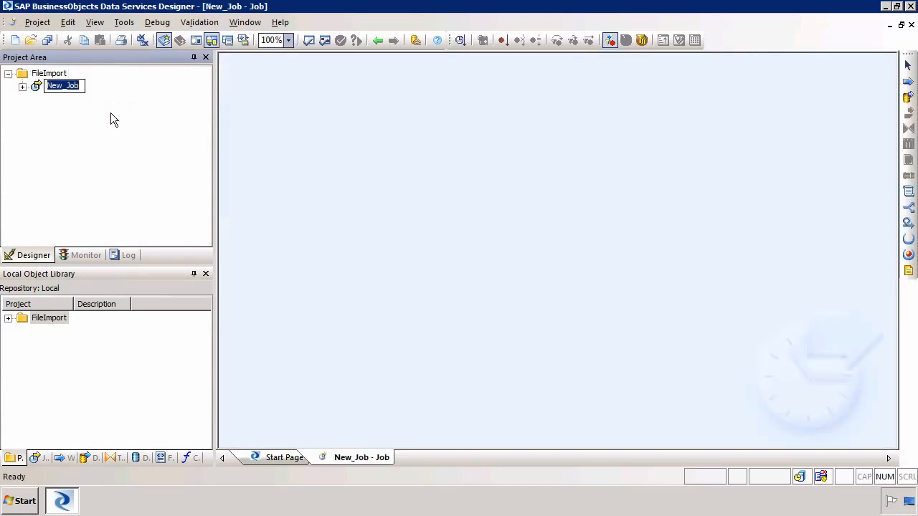
pyautogui.write('FileImport')
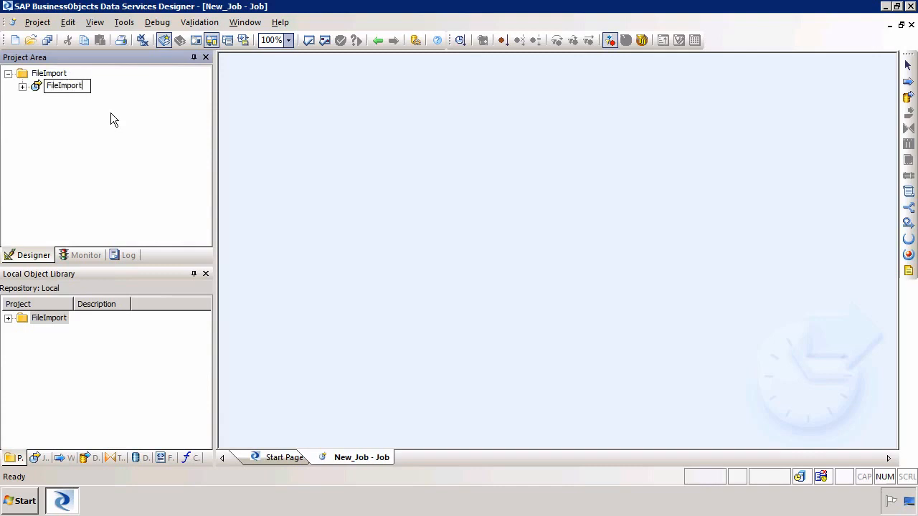
pyautogui.press('Return')
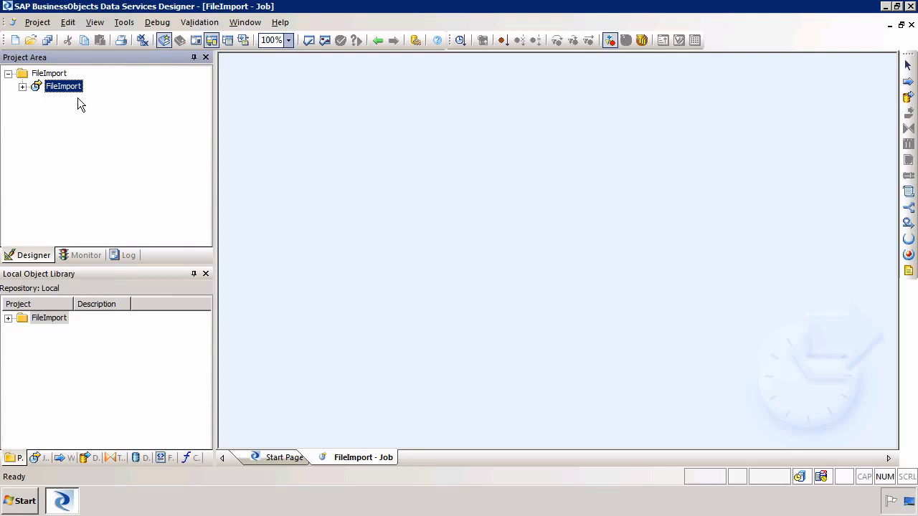
pyautogui.rightClick(88, 91)
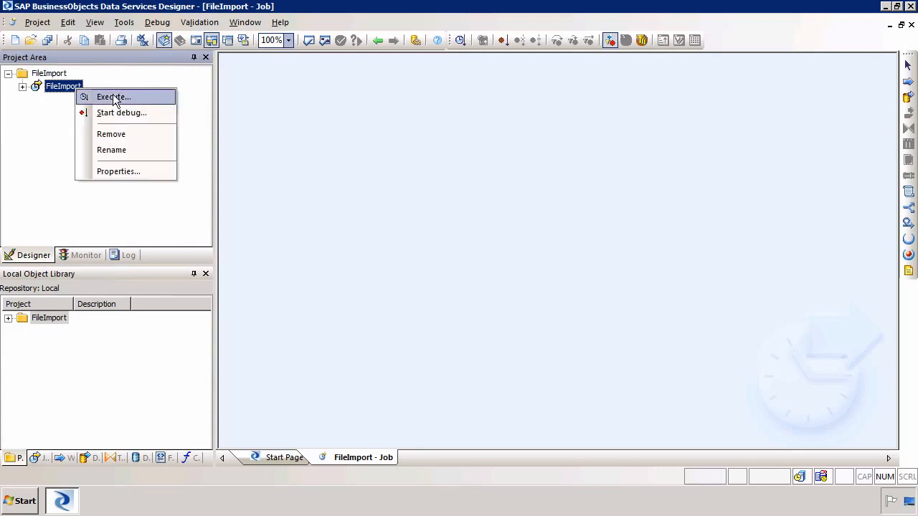
pyautogui.click(113, 94)
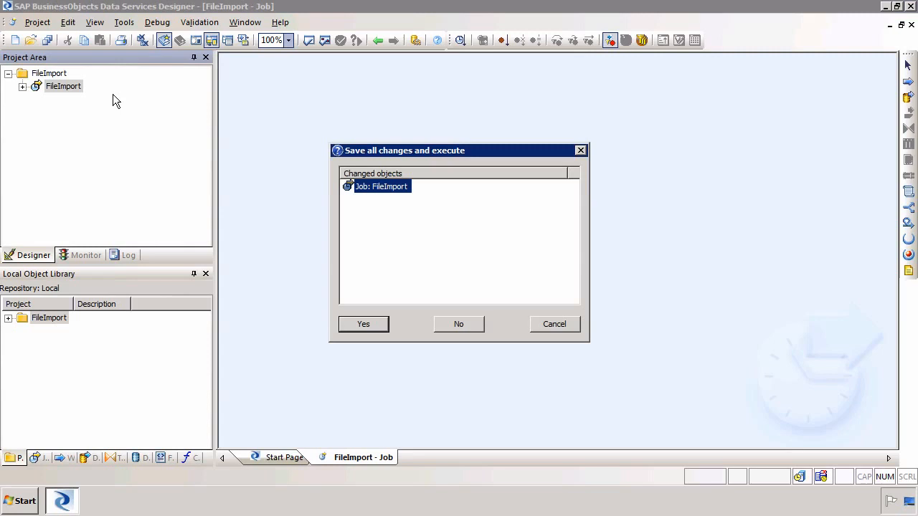
# Step: Save all changes and run the FileImport job with the default execution properties
pyautogui.click(375, 323)
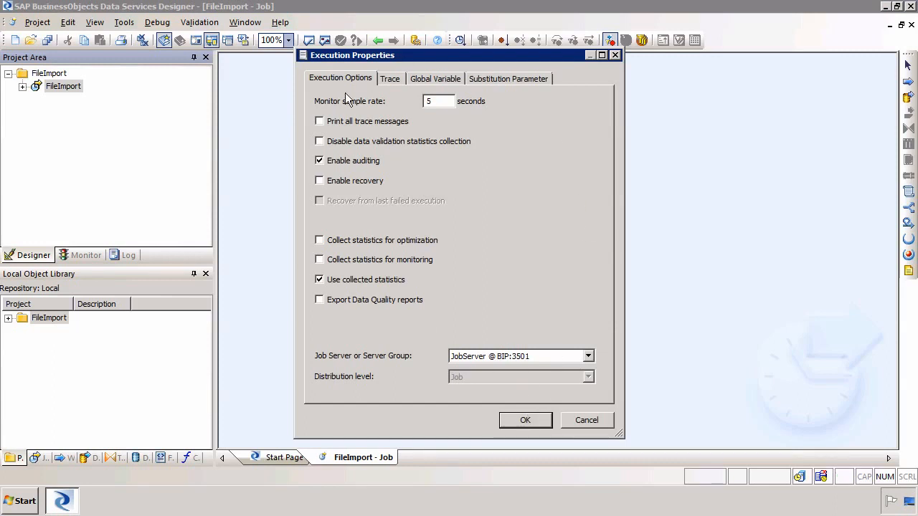
pyautogui.click(527, 420)
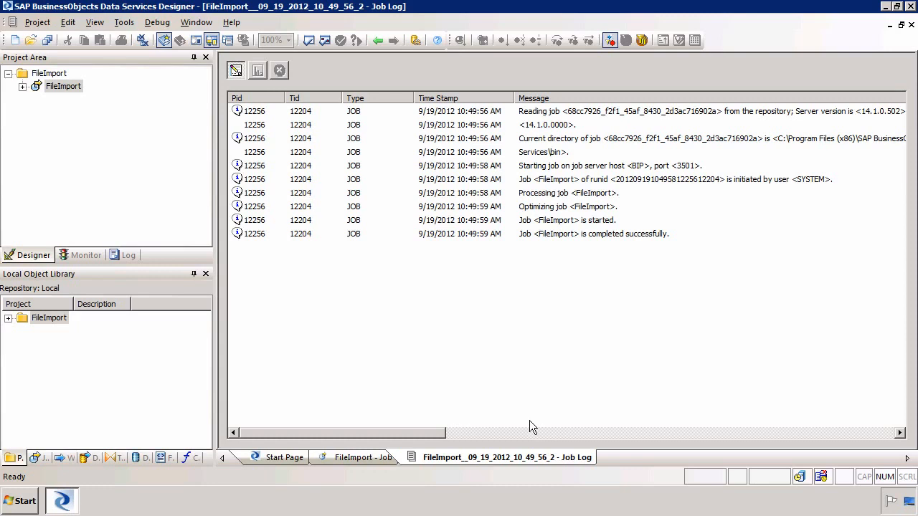
# Step: Check the log's job-completed-successfully message, then return to the FileImport job workspace
pyautogui.click(584, 233)
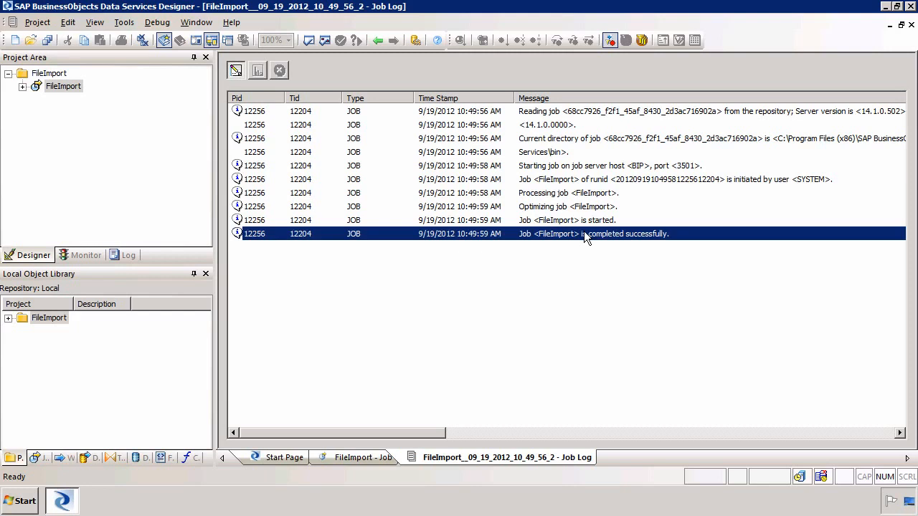
pyautogui.click(67, 87)
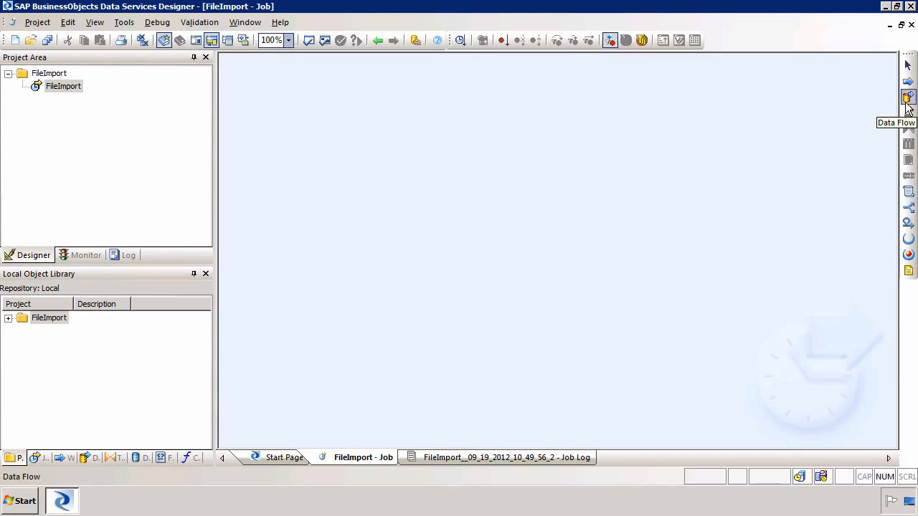
# Step: Place a data flow named FileImport in the FileImport job and open it
pyautogui.click(59, 89)
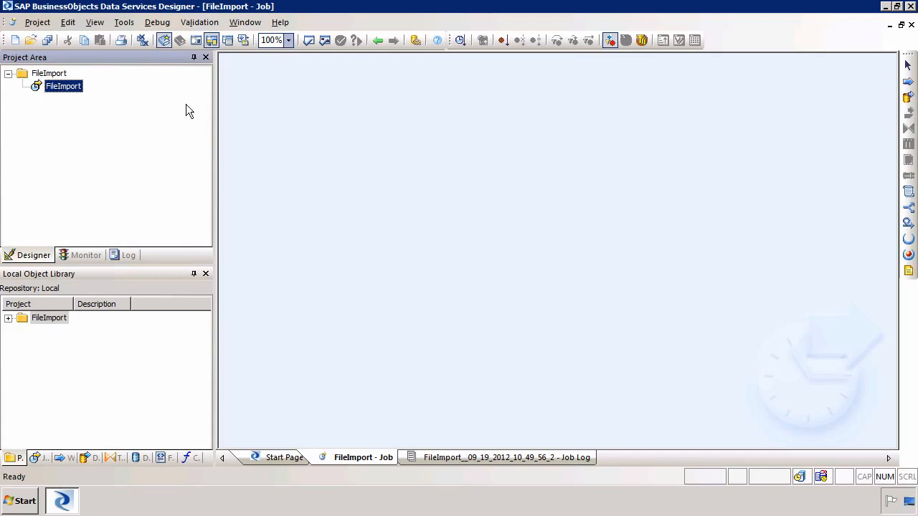
pyautogui.click(908, 98)
pyautogui.click(407, 148)
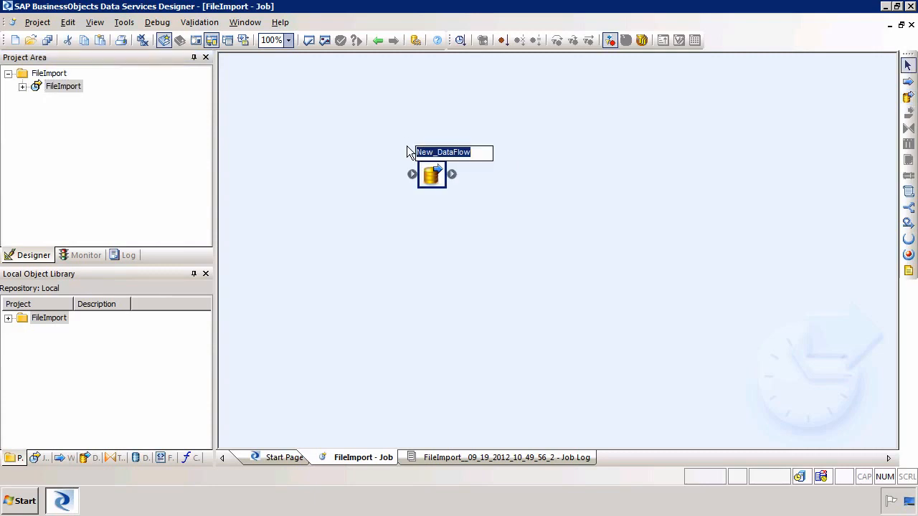
pyautogui.write('FileImport')
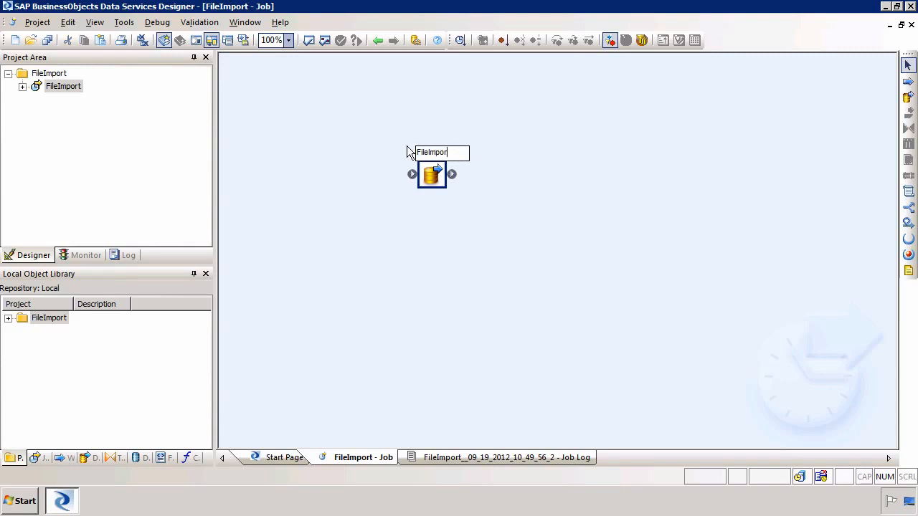
pyautogui.press('Return')
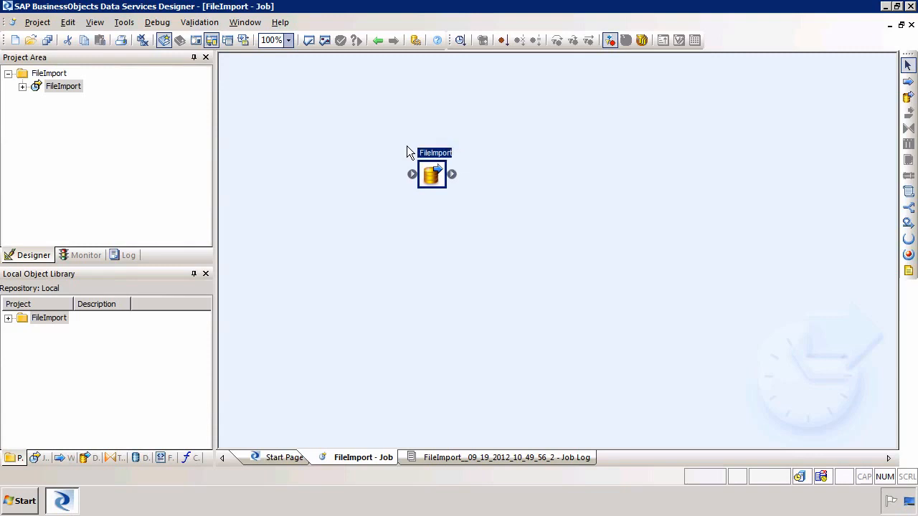
pyautogui.doubleClick(443, 175)
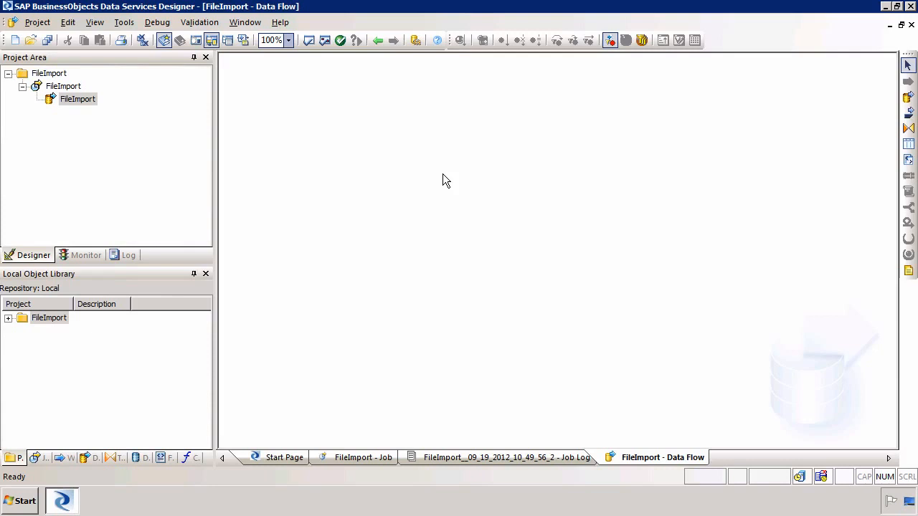
# Step: Add the STSCustomerOrders file format to the canvas as a source and preview its data
pyautogui.click(164, 459)
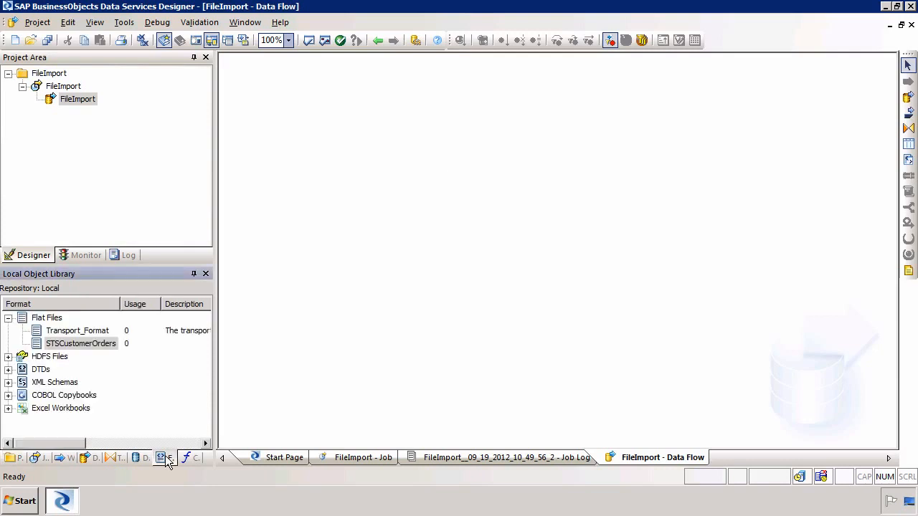
pyautogui.click(87, 344)
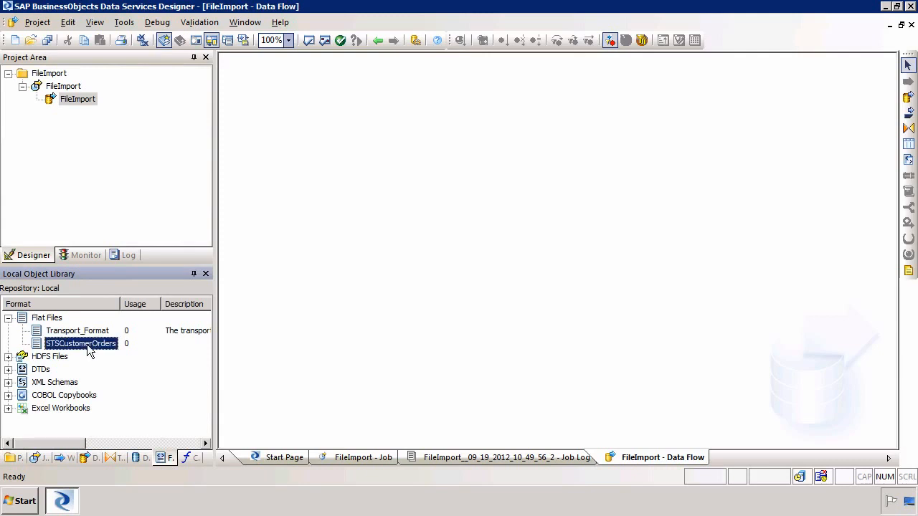
pyautogui.moveTo(86, 344); pyautogui.dragTo(374, 156)
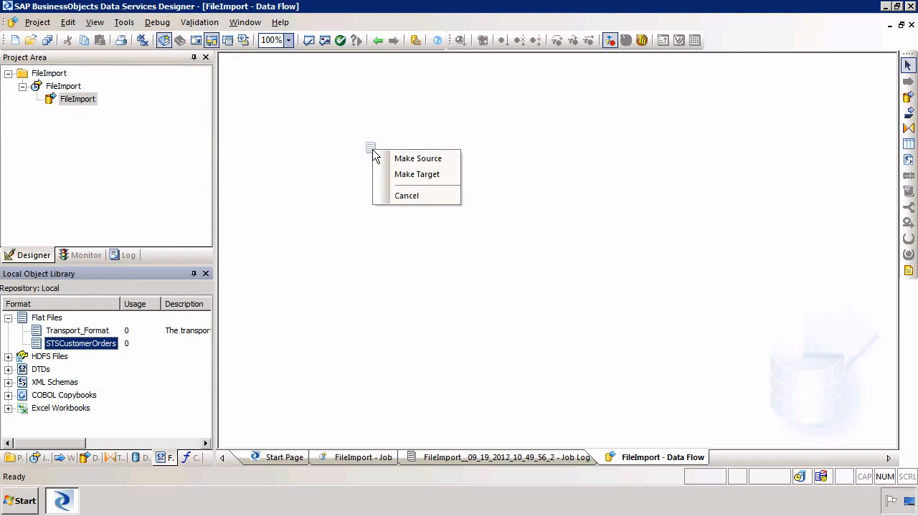
pyautogui.click(400, 159)
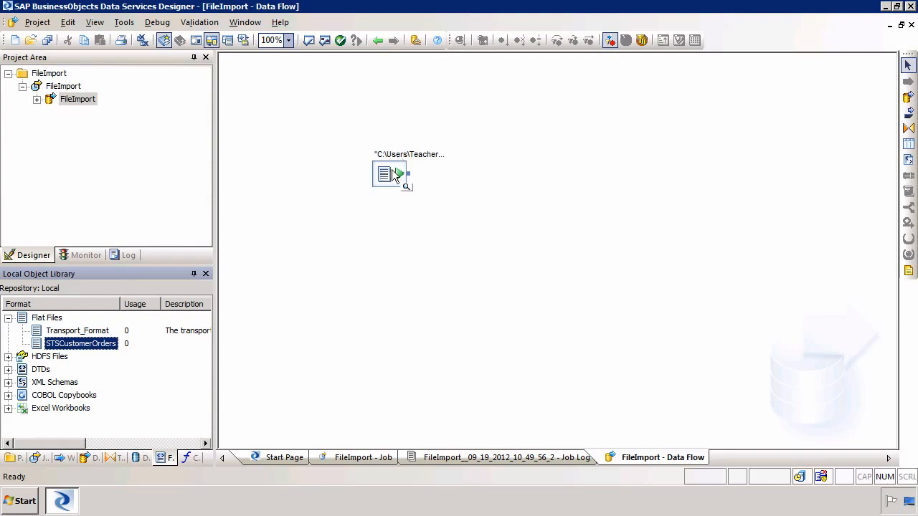
pyautogui.click(406, 186)
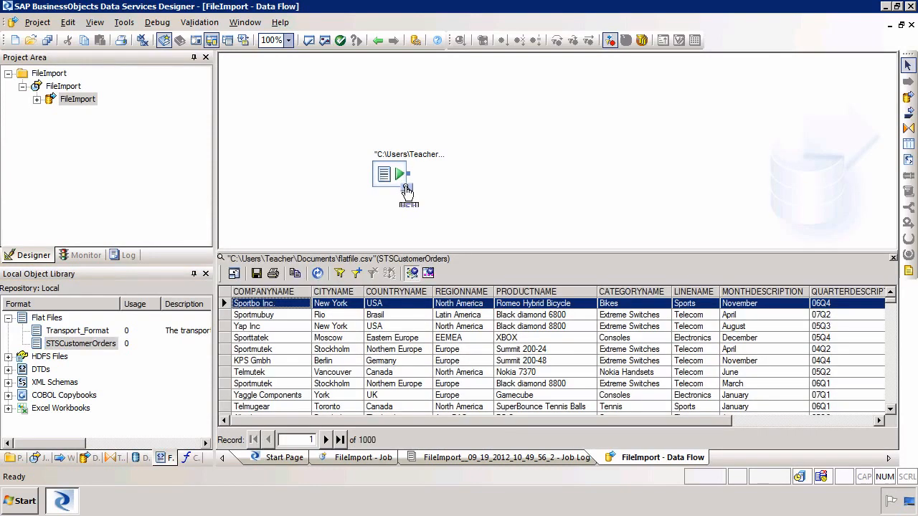
pyautogui.click(406, 187)
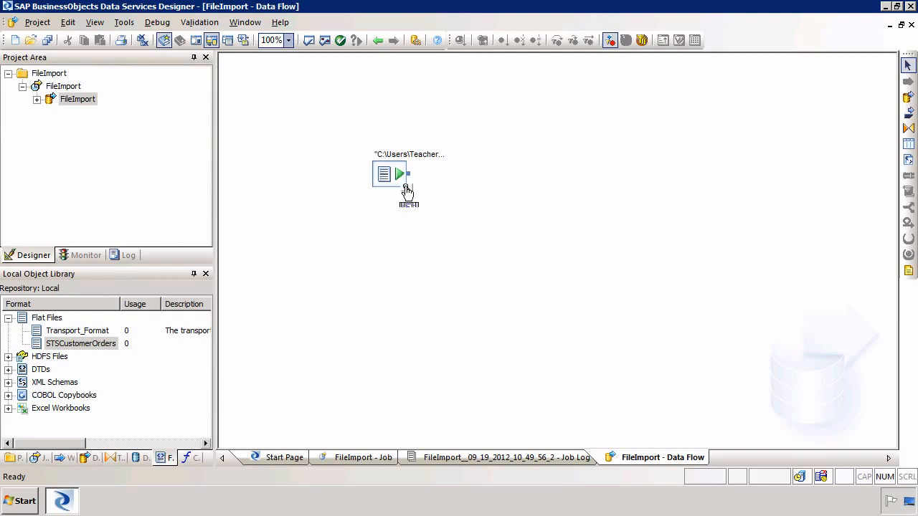
# Step: Place template table FILEIMPORT in datastore HANA with owner STS as the target
pyautogui.click(907, 149)
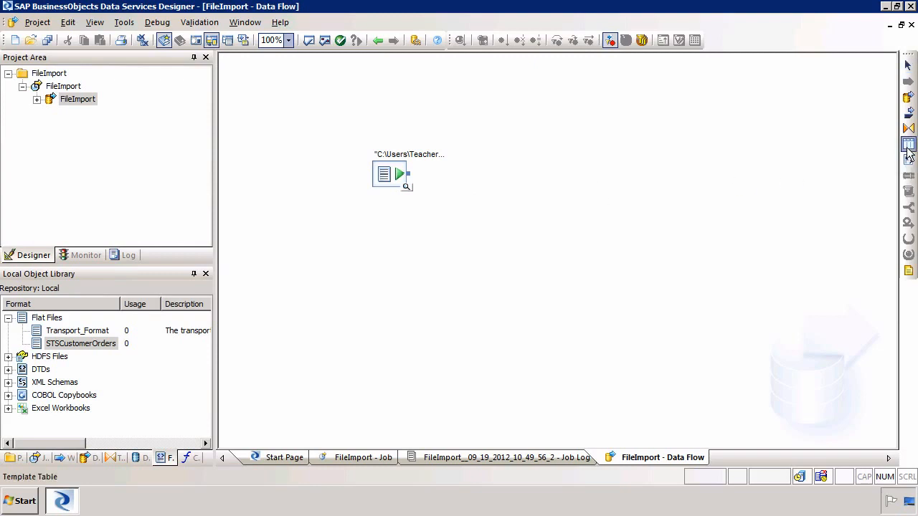
pyautogui.click(628, 153)
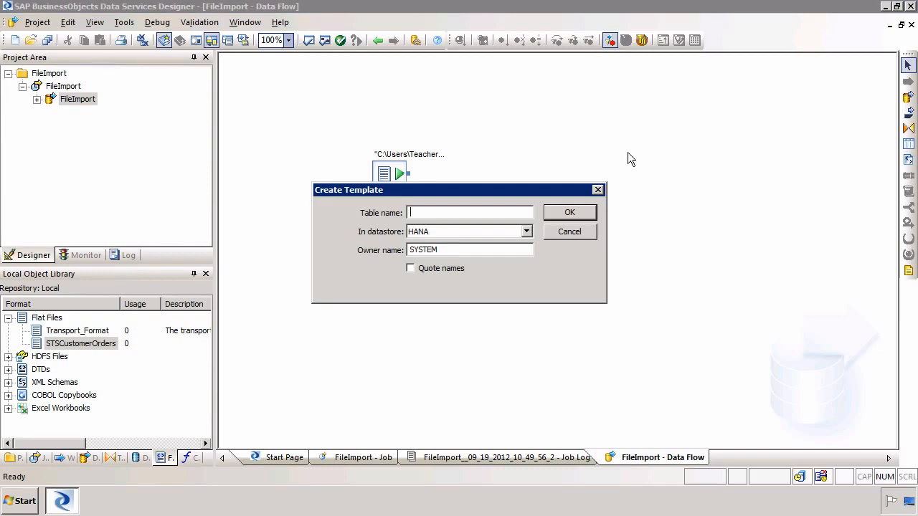
pyautogui.write('FILEIMPORT')
pyautogui.press('Tab')
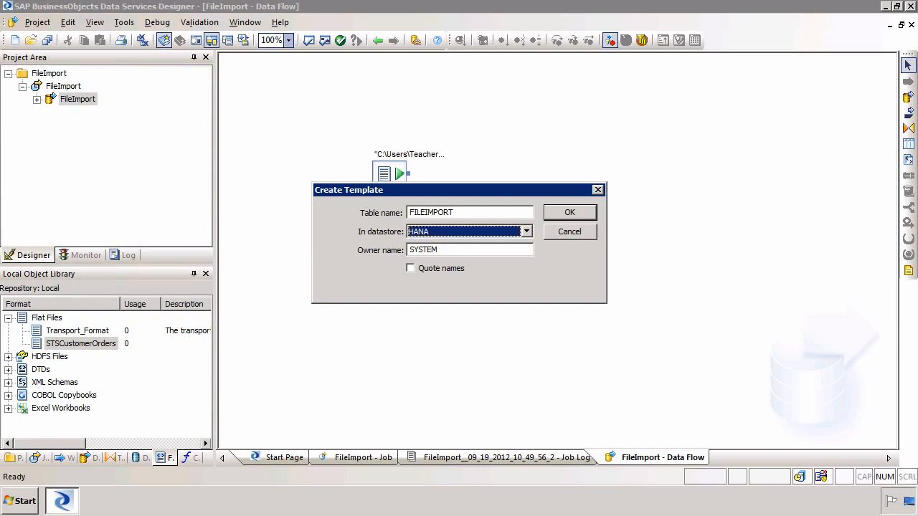
pyautogui.press('Tab')
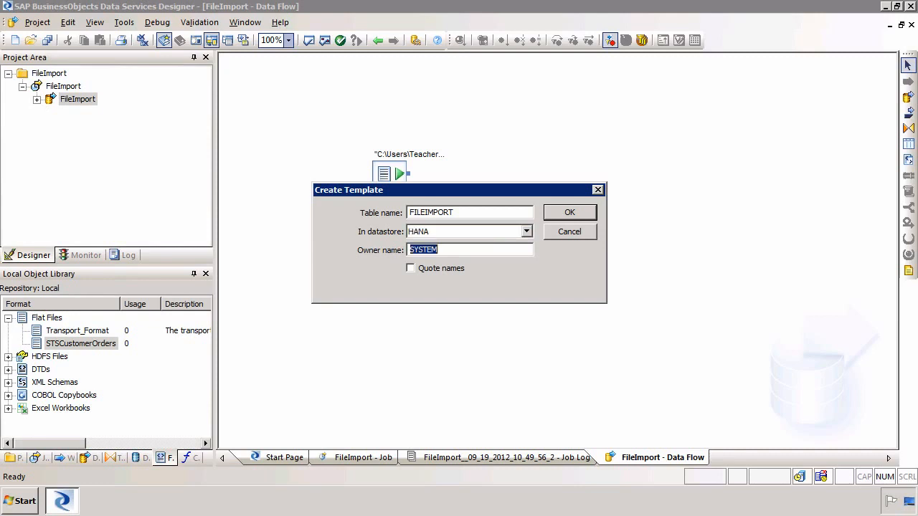
pyautogui.write('STS')
pyautogui.click(569, 211)
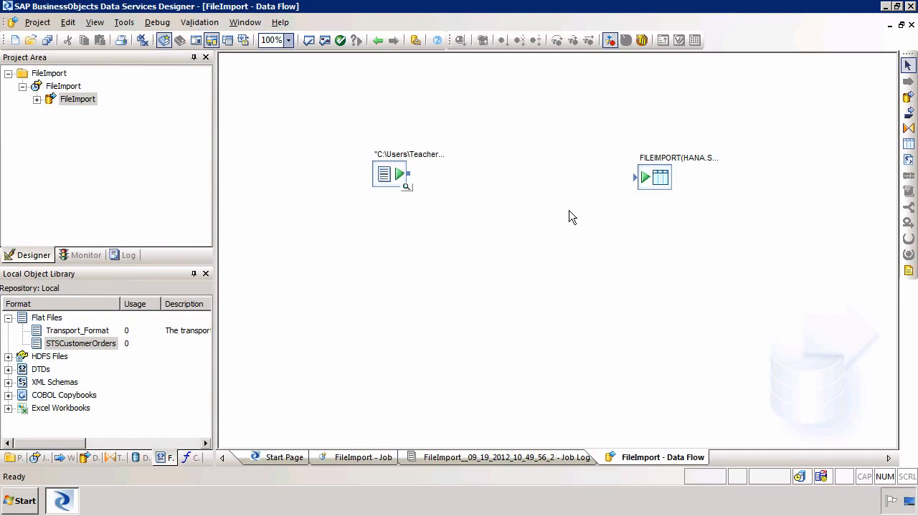
# Step: Place a Query transform and connect source file → Query → FILEIMPORT
pyautogui.click(908, 130)
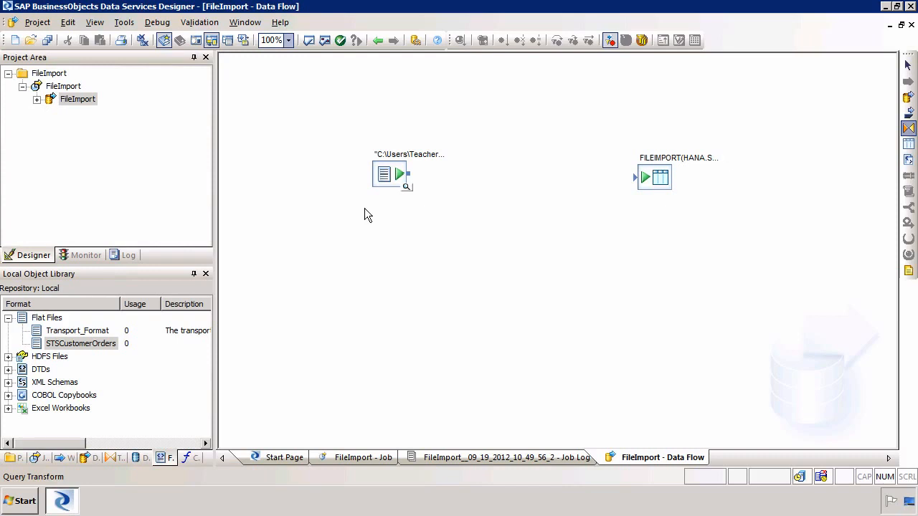
pyautogui.click(512, 149)
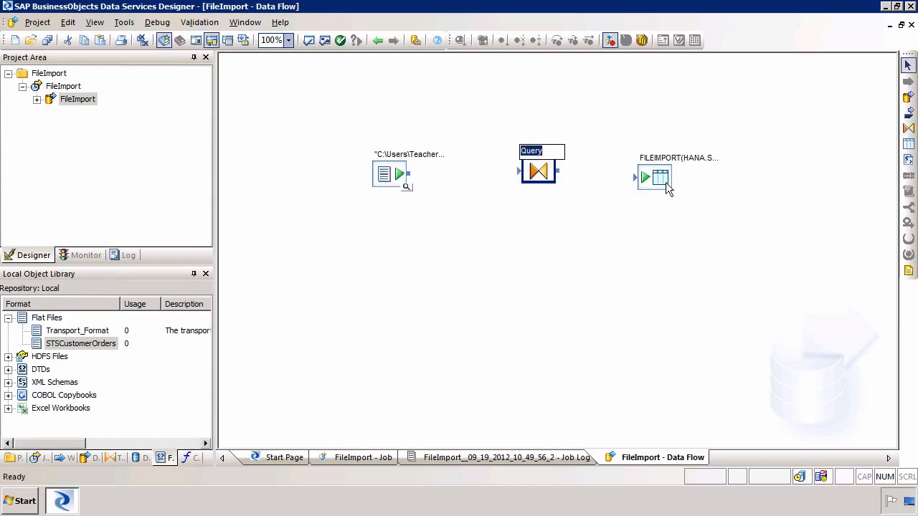
pyautogui.click(578, 271)
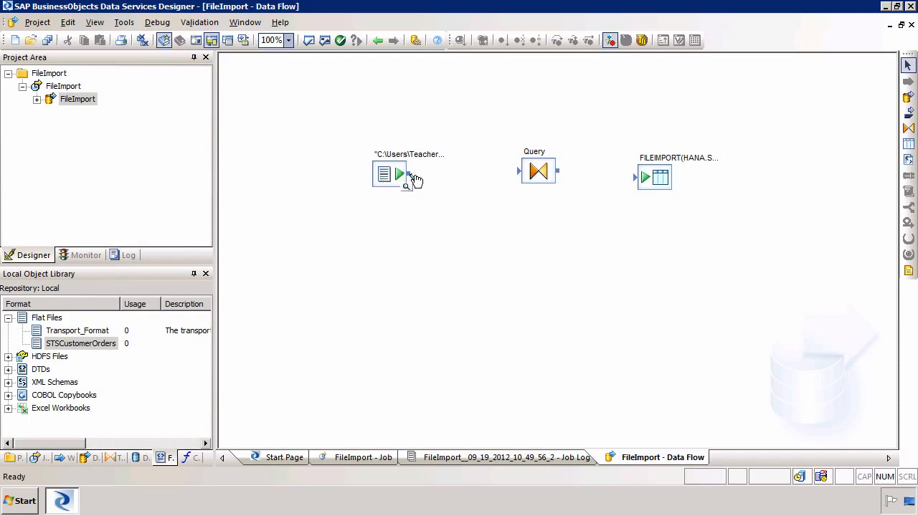
pyautogui.moveTo(416, 181); pyautogui.dragTo(524, 178)
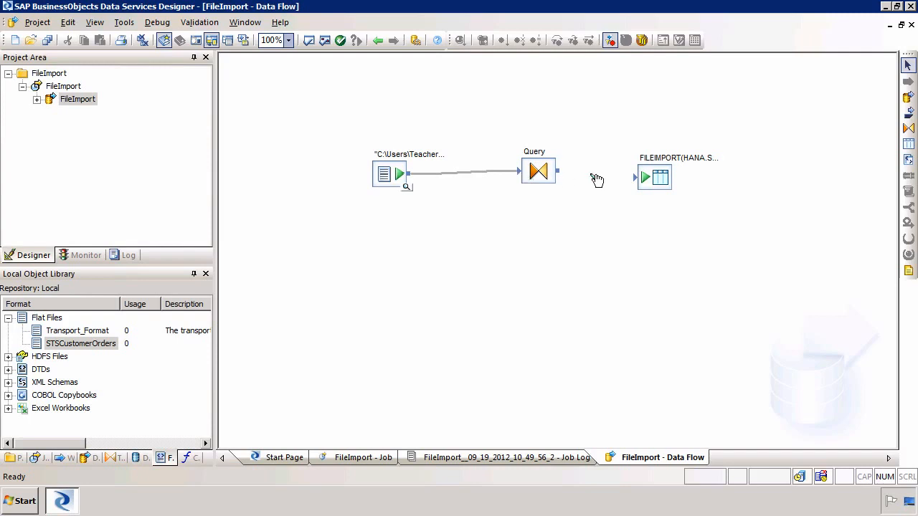
pyautogui.moveTo(634, 181); pyautogui.dragTo(634, 181)
pyautogui.click(536, 172)
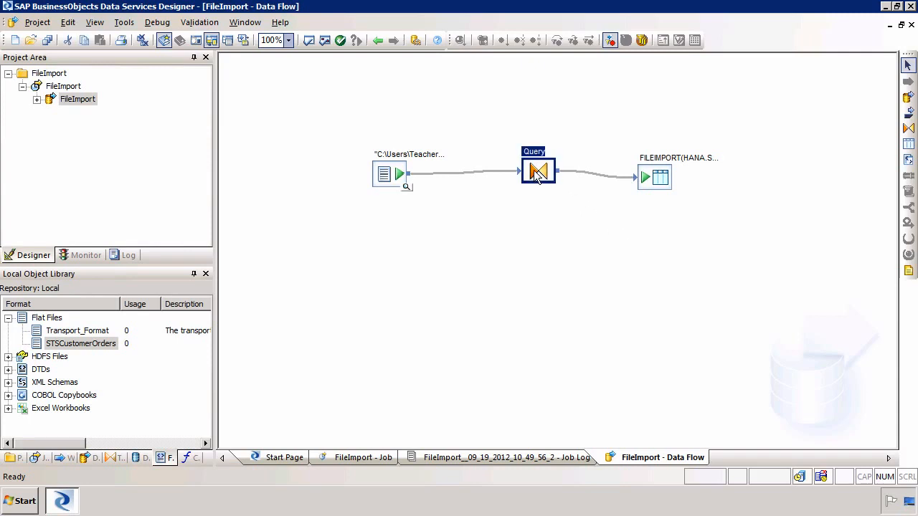
# Step: In the Query editor, add output column LOADID marked as primary key
pyautogui.doubleClick(538, 174)
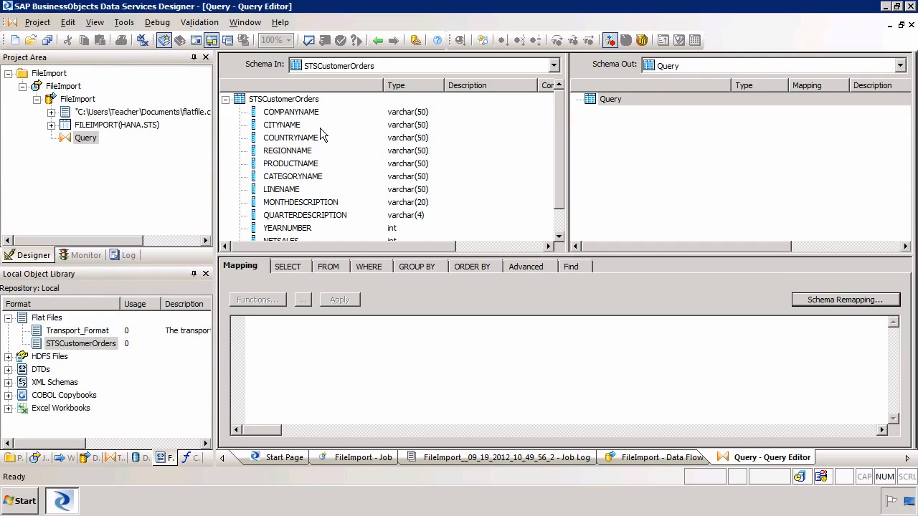
pyautogui.click(610, 99)
pyautogui.rightClick(619, 104)
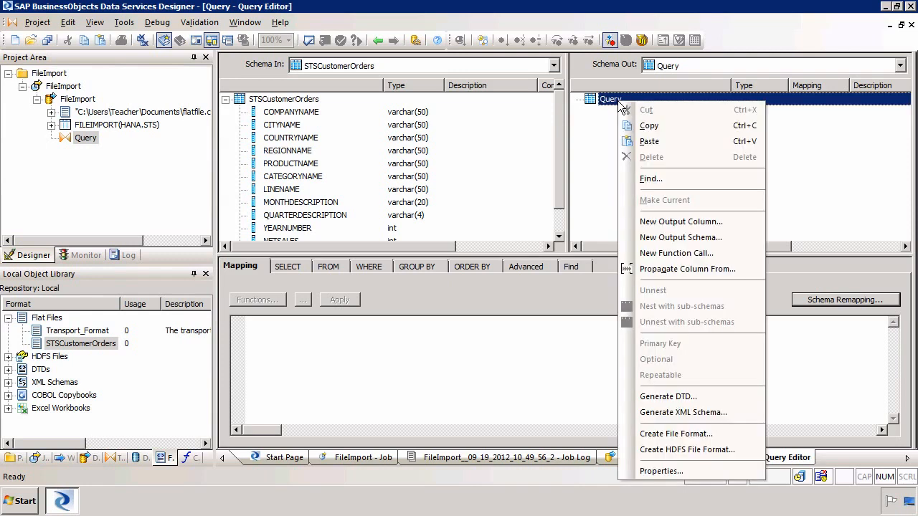
pyautogui.click(681, 221)
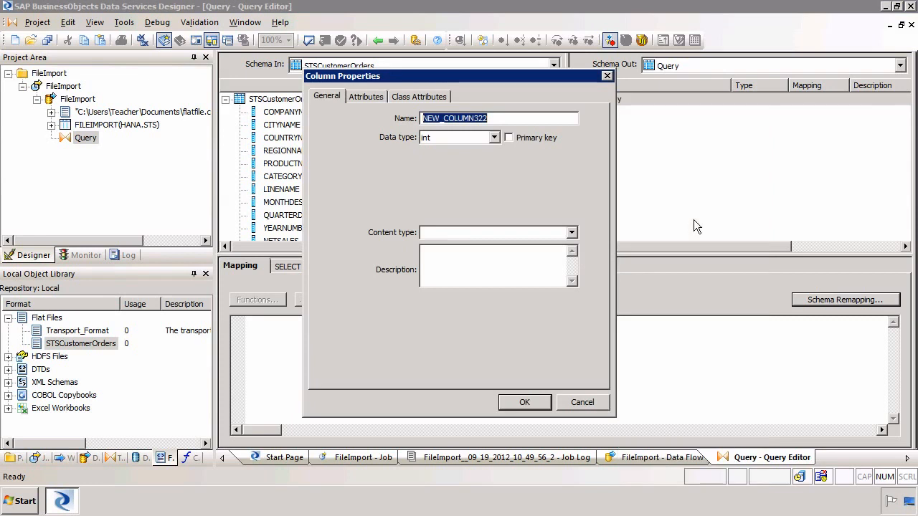
pyautogui.write('load')
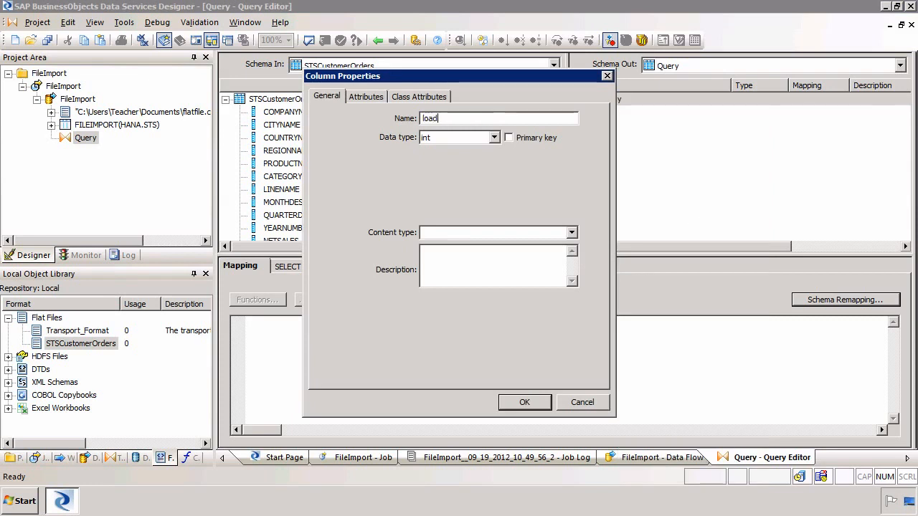
pyautogui.hotkey('shift', 'Home')
pyautogui.write('LOAD?')
pyautogui.write('??')
pyautogui.press('BackSpace')
pyautogui.press('BackSpace')
pyautogui.press('BackSpace')
pyautogui.write('ID')
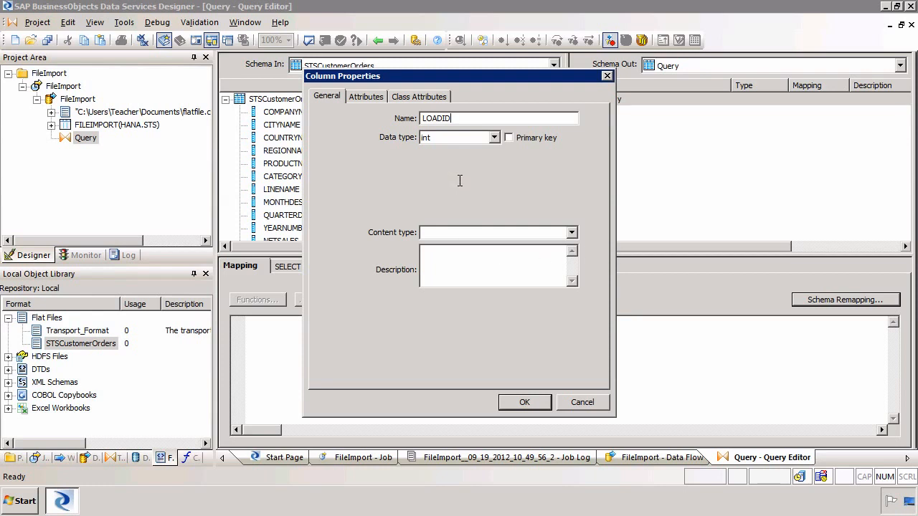
pyautogui.click(543, 141)
pyautogui.click(524, 403)
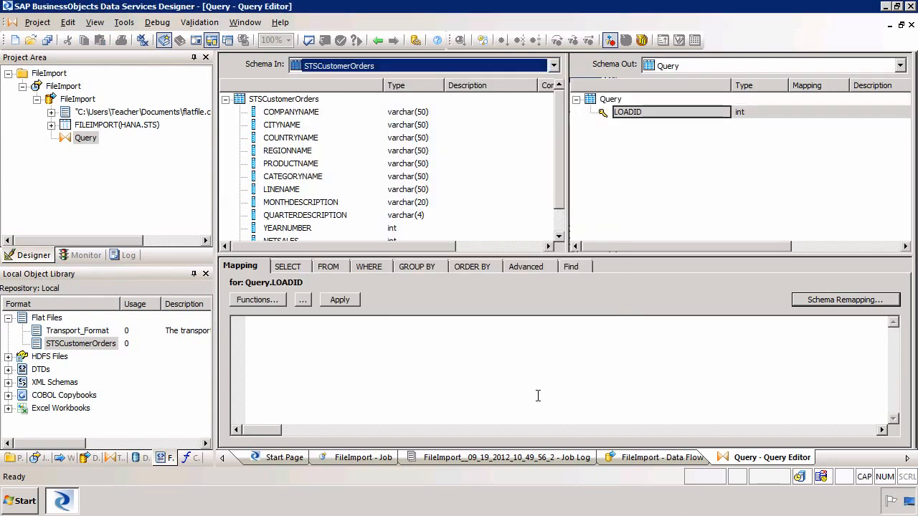
# Step: Enter gen_row_num from the autocomplete list as LOADID's mapping expression
pyautogui.click(637, 116)
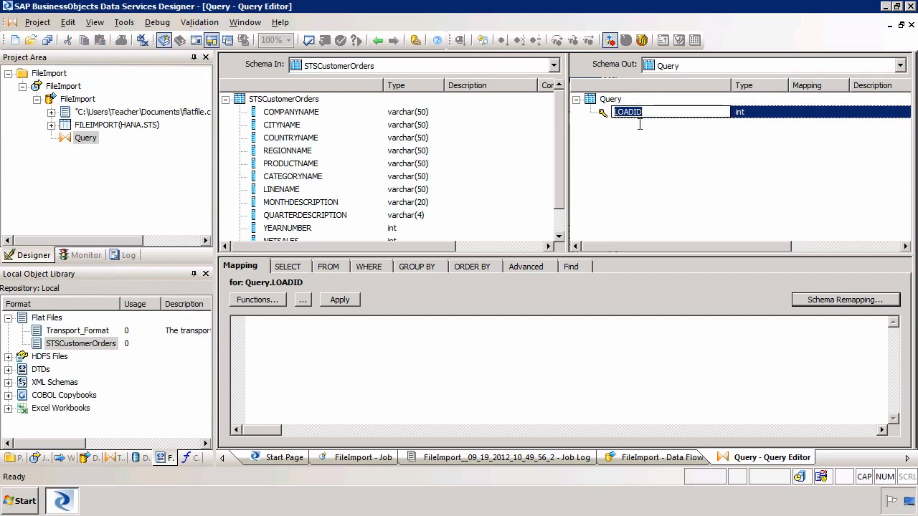
pyautogui.click(640, 128)
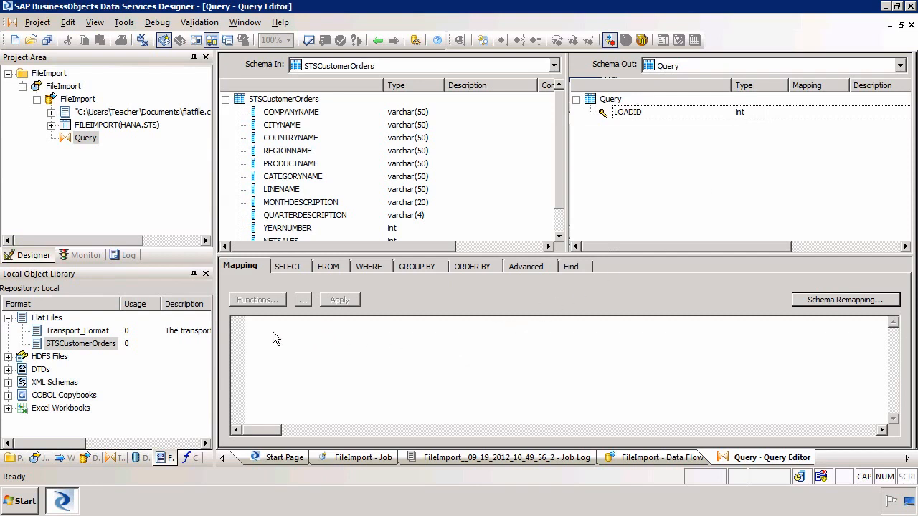
pyautogui.click(629, 112)
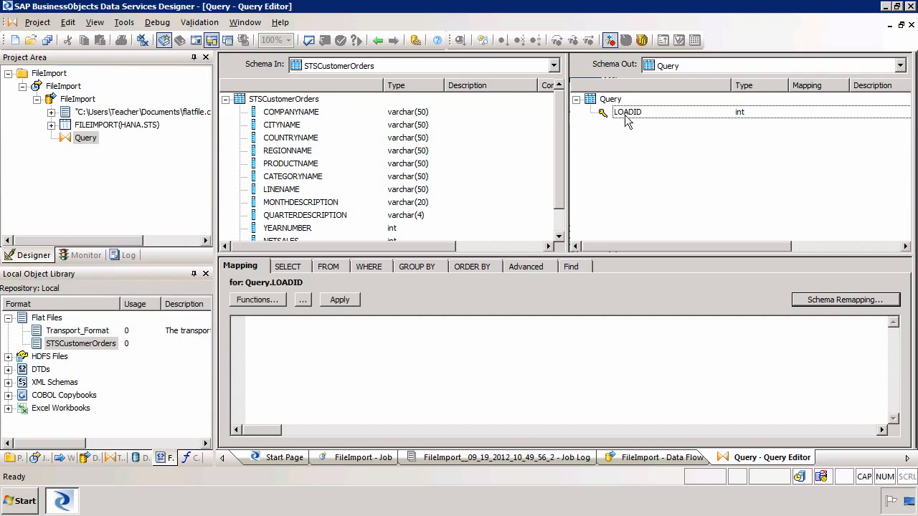
pyautogui.click(353, 331)
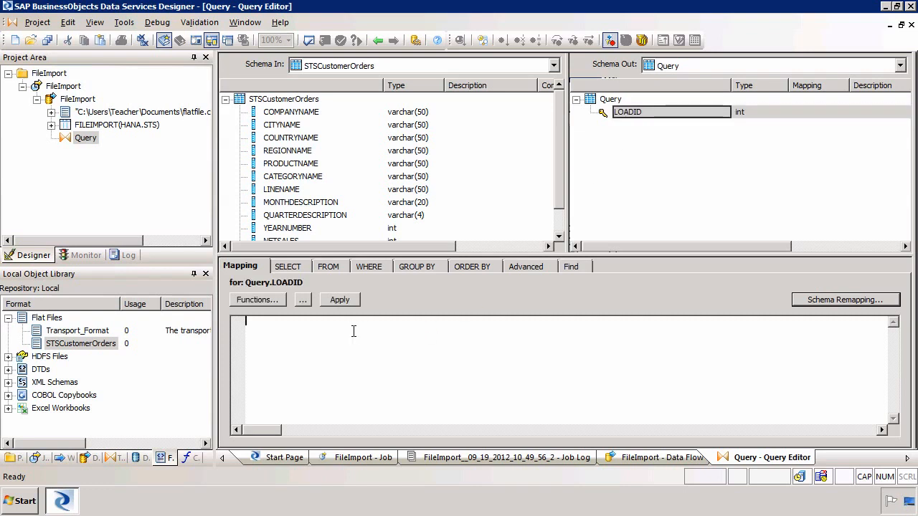
pyautogui.write('GEN')
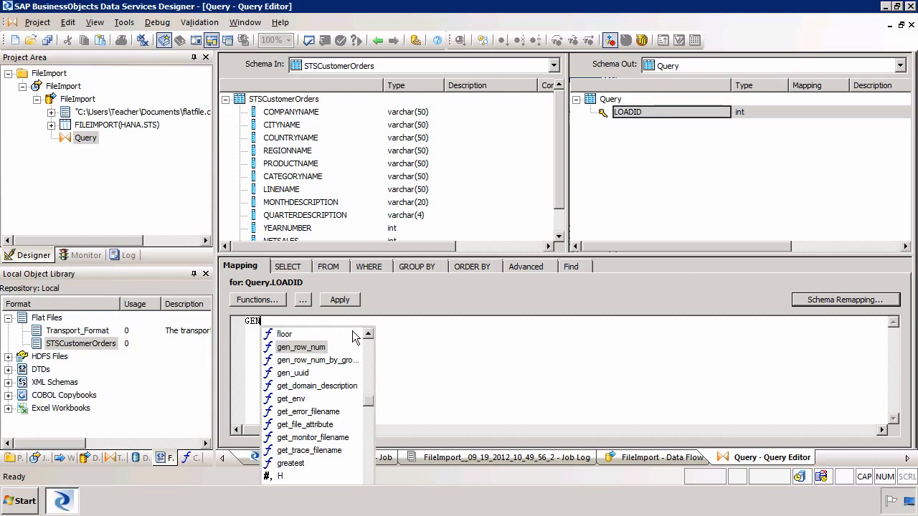
pyautogui.press('Return')
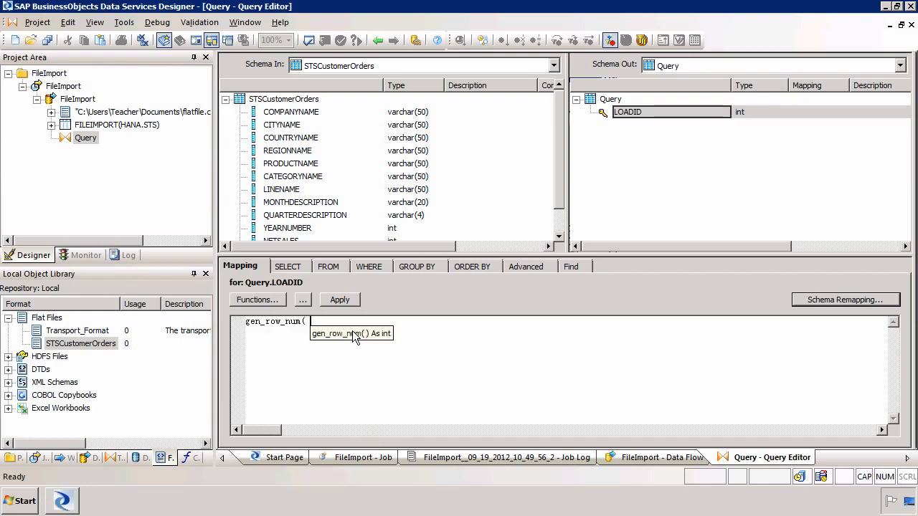
pyautogui.press('BackSpace')
pyautogui.write('9')
pyautogui.press('BackSpace')
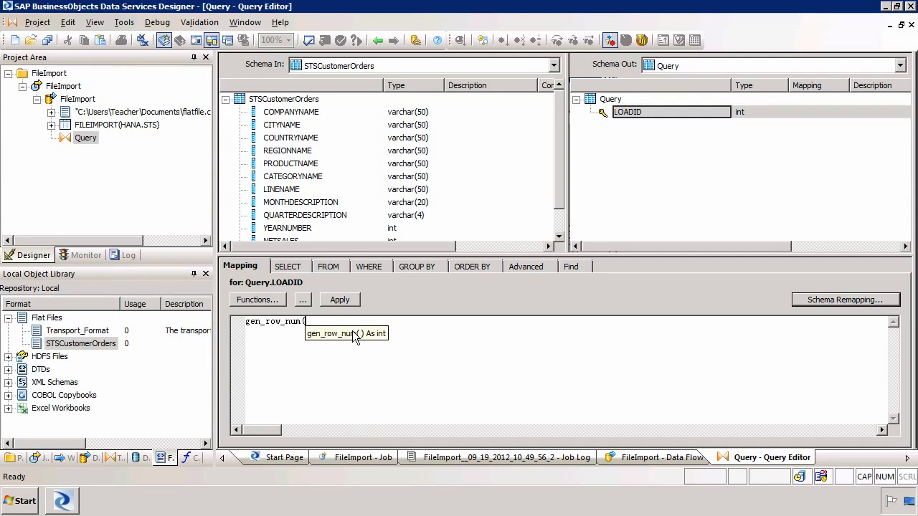
pyautogui.write(')')
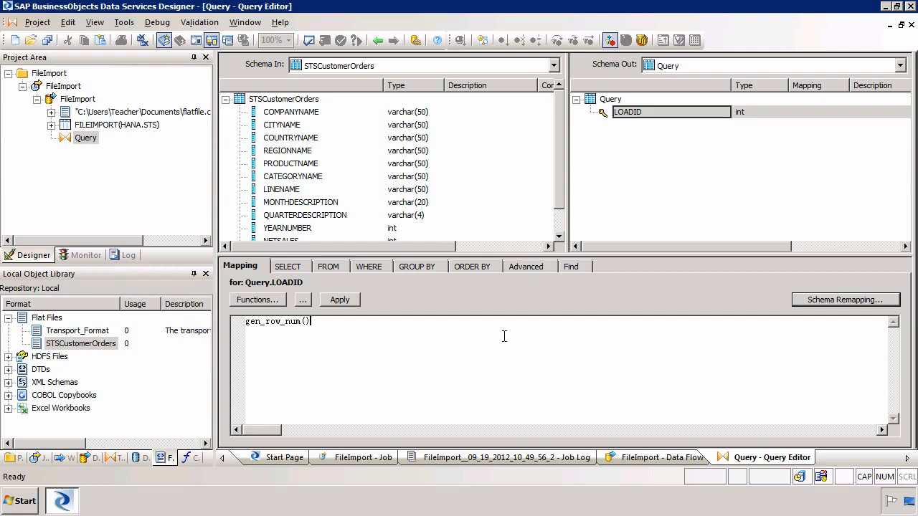
pyautogui.press('BackSpace')
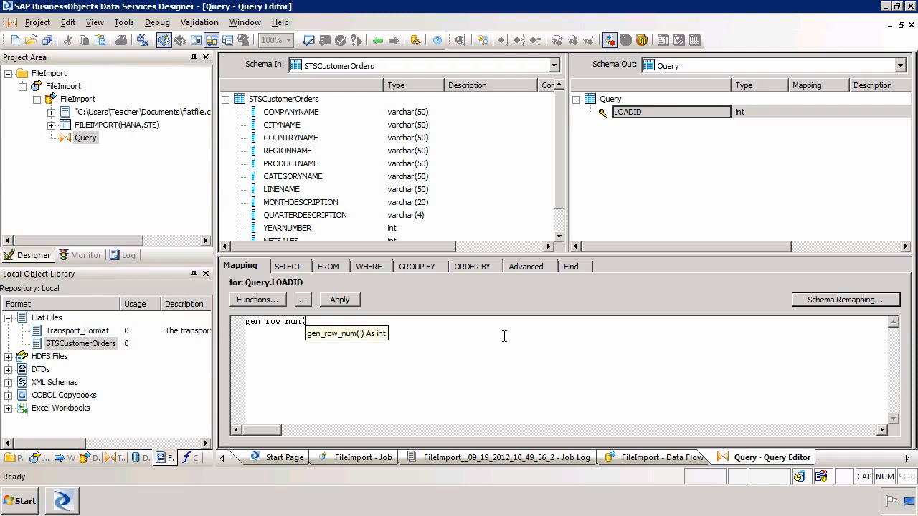
# Step: Validate the Query and read the full error message for the LOADID mapping
pyautogui.click(309, 41)
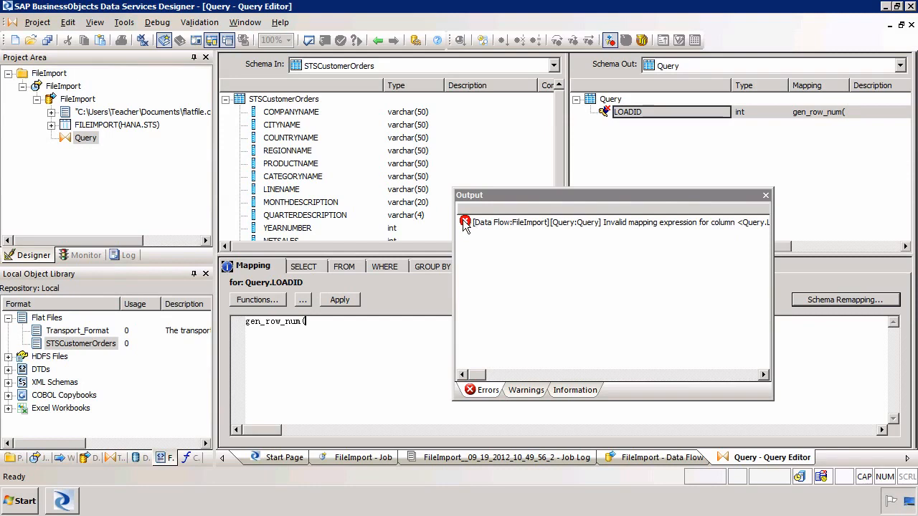
pyautogui.rightClick(521, 226)
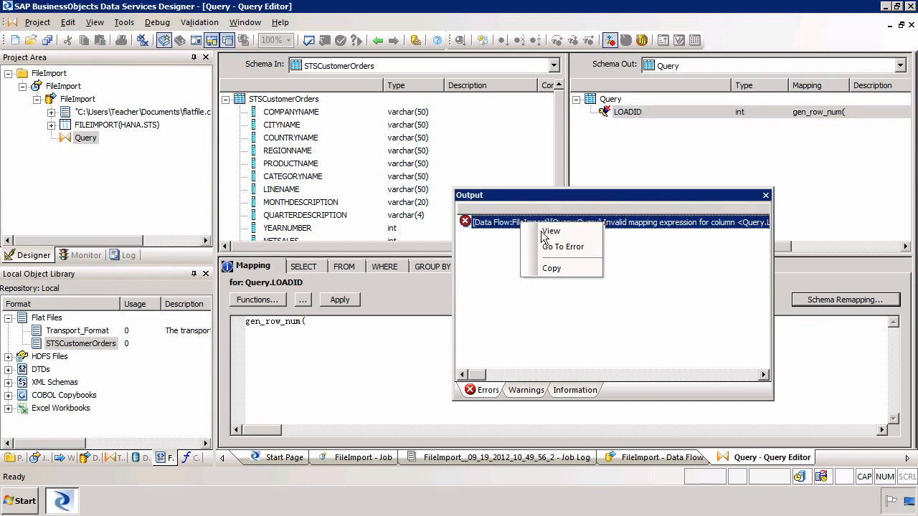
pyautogui.click(543, 237)
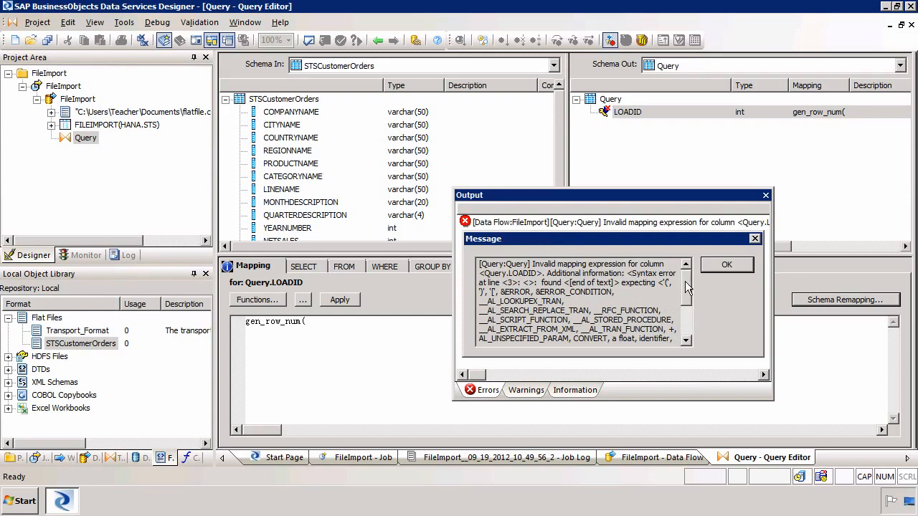
pyautogui.moveTo(687, 293); pyautogui.dragTo(691, 321)
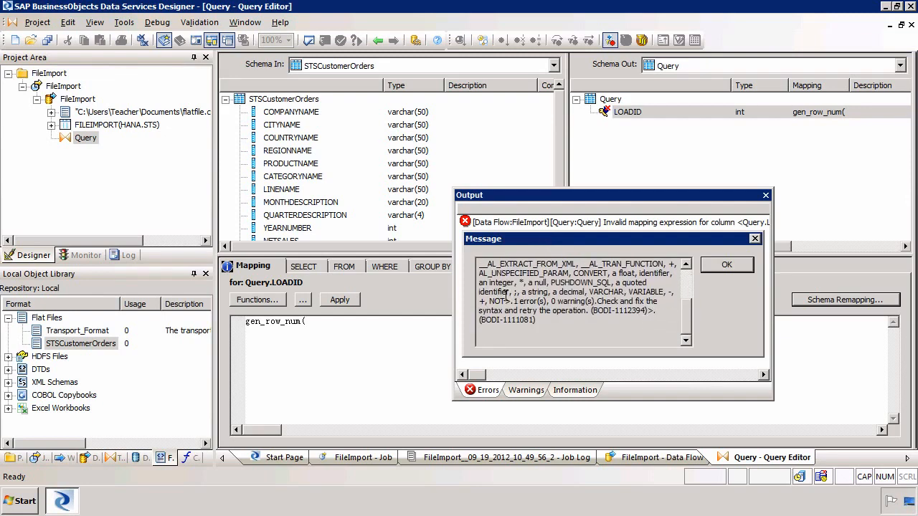
pyautogui.click(714, 267)
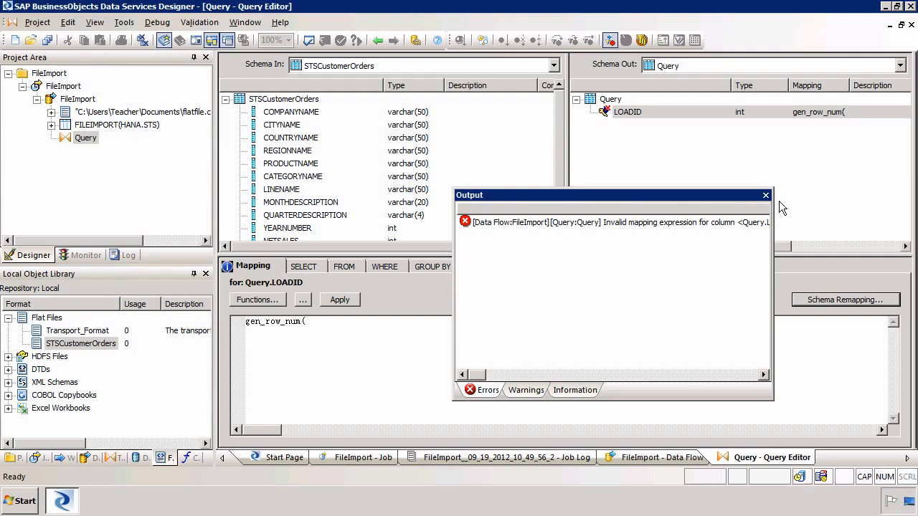
pyautogui.click(766, 196)
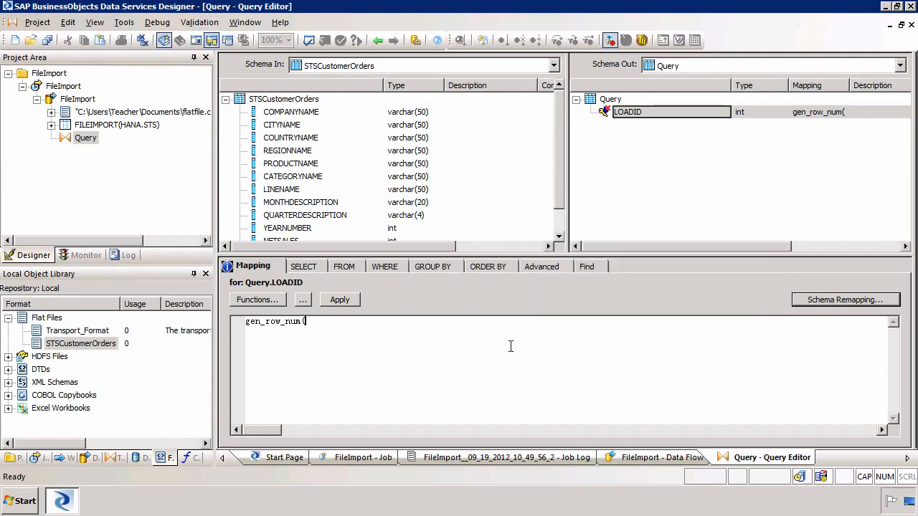
# Step: Add the missing closing parenthesis to gen_row_num() and revalidate with no errors
pyautogui.write(')')
pyautogui.click(308, 41)
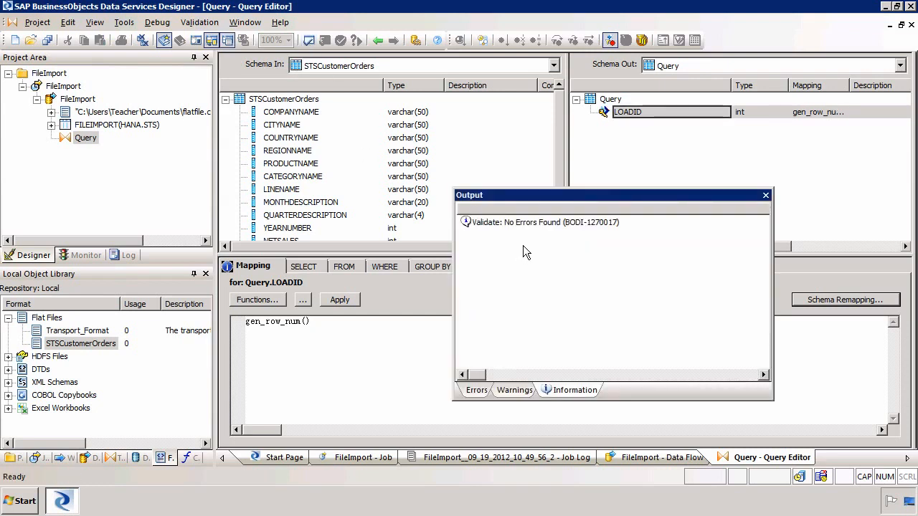
pyautogui.click(766, 195)
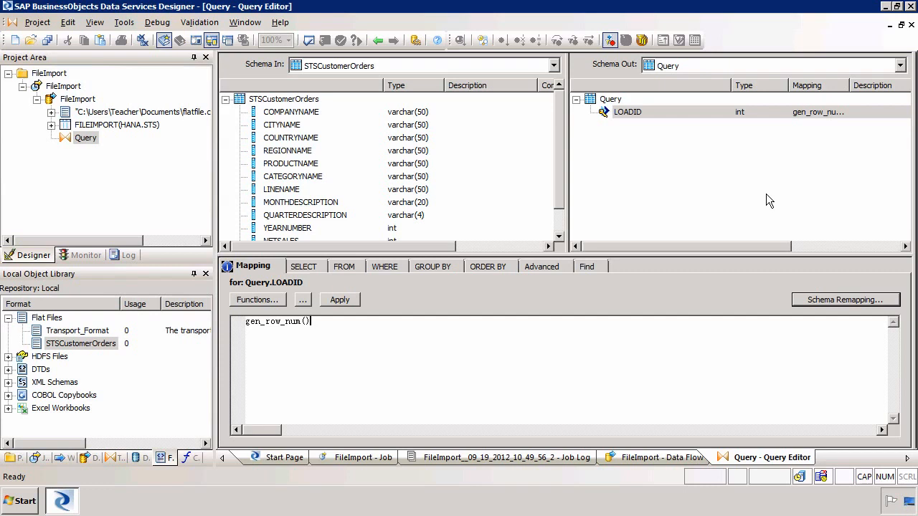
# Step: Drag source columns COMPANYNAME through QUANTITY into the Query output after LOADID
pyautogui.click(291, 114)
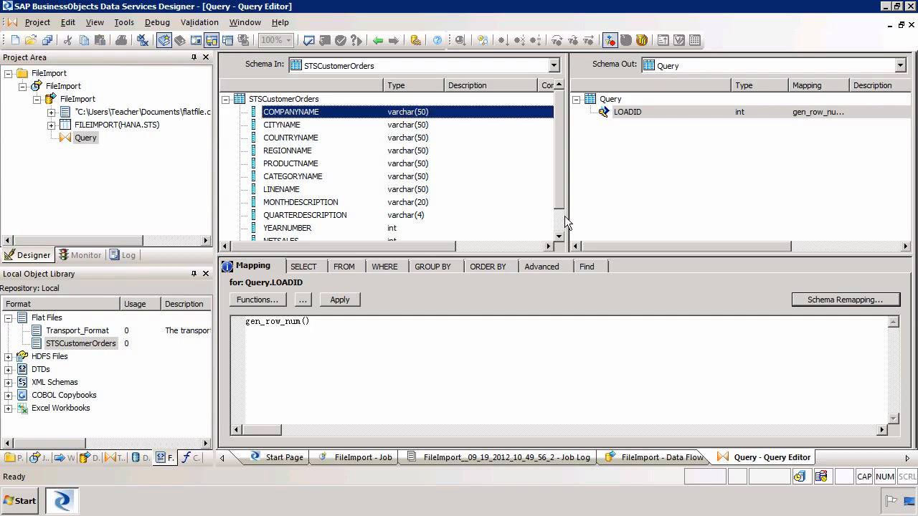
pyautogui.scroll(-1, 430, 221)
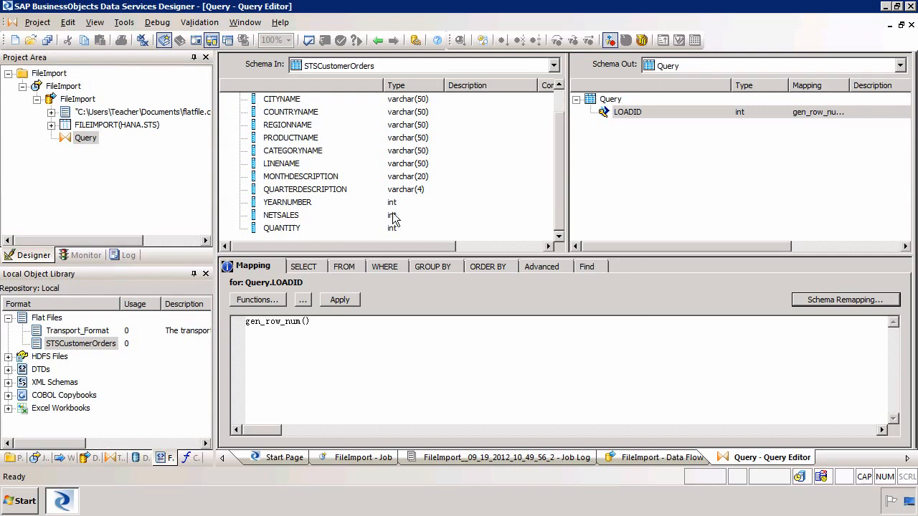
pyautogui.keyDown('shift'); pyautogui.click(293, 228); pyautogui.keyUp('shift')
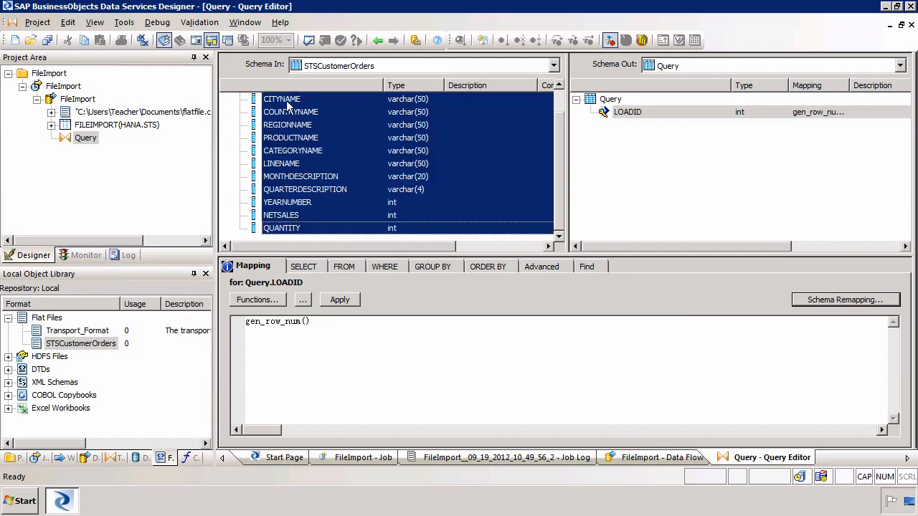
pyautogui.moveTo(288, 105); pyautogui.dragTo(618, 186)
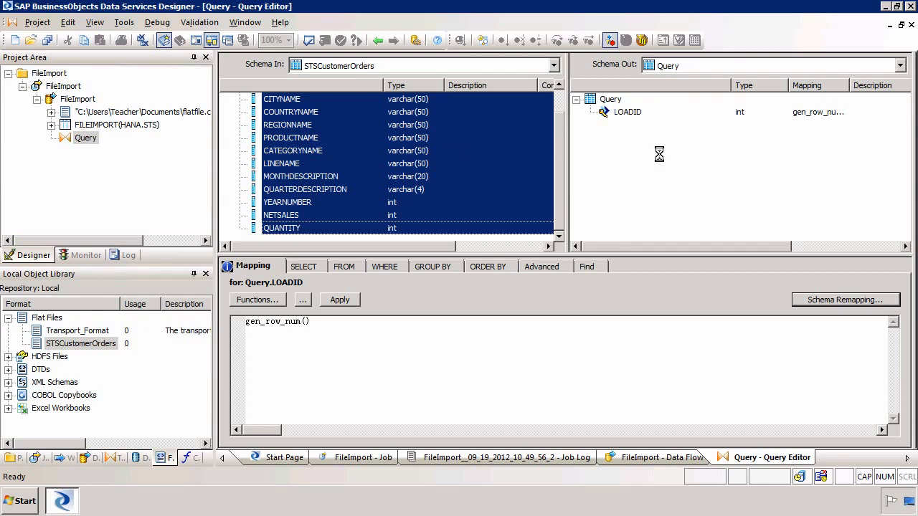
pyautogui.moveTo(660, 160); pyautogui.dragTo(658, 155)
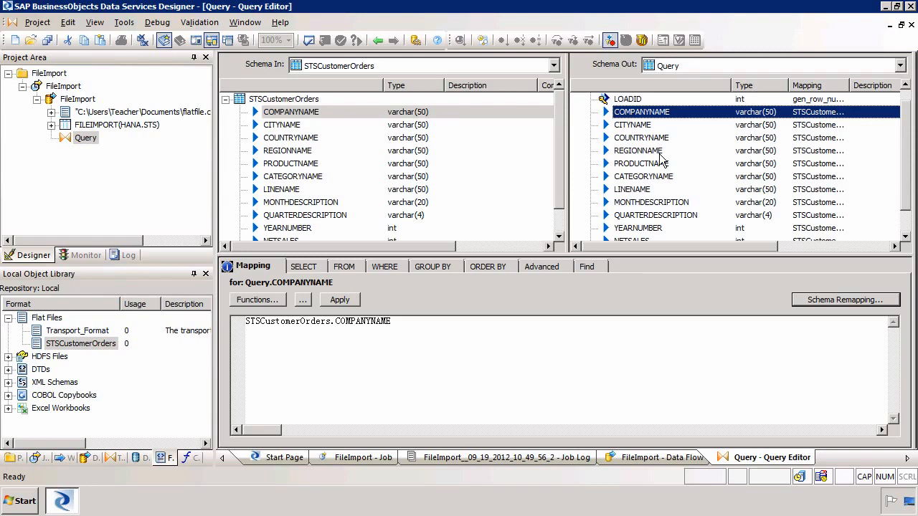
pyautogui.click(625, 101)
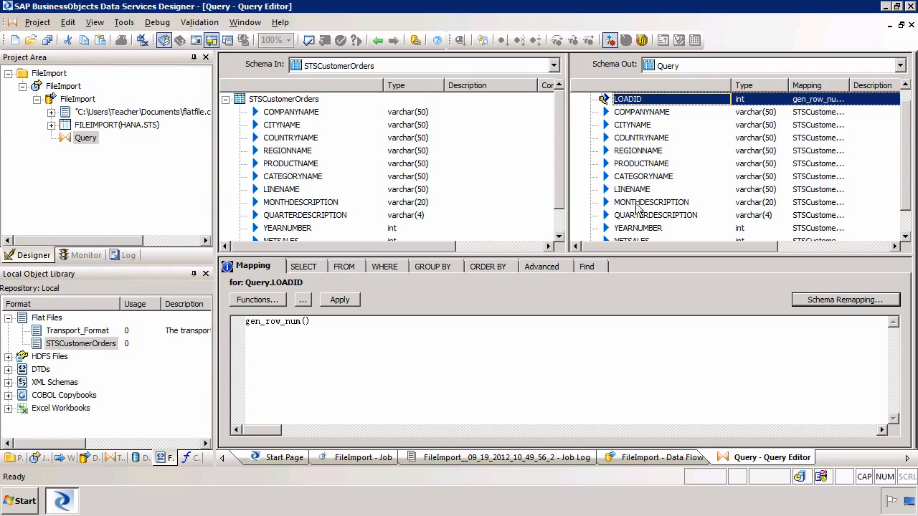
# Step: Review the FileImport data flow's flat-file source, Query transform and FILEIMPORT target table
pyautogui.click(71, 101)
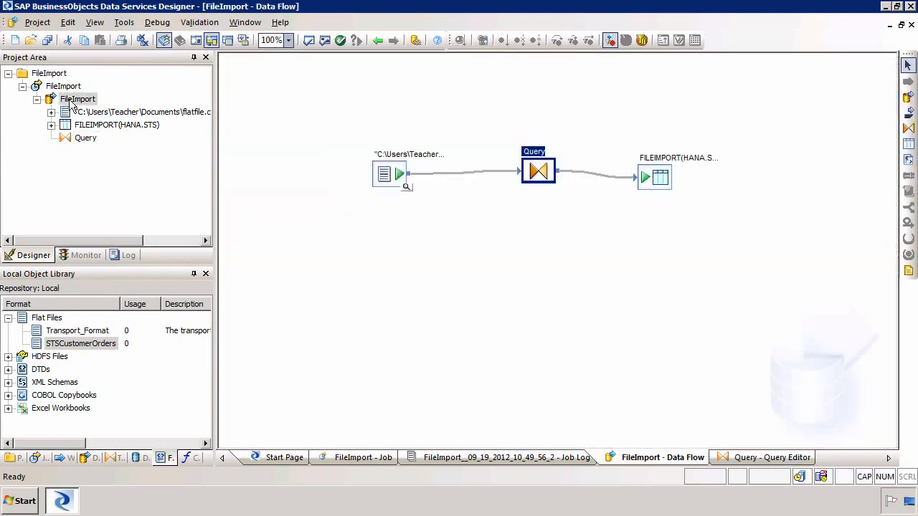
pyautogui.moveTo(337, 103); pyautogui.dragTo(464, 238)
pyautogui.moveTo(500, 101); pyautogui.dragTo(579, 236)
pyautogui.moveTo(611, 100); pyautogui.dragTo(754, 237)
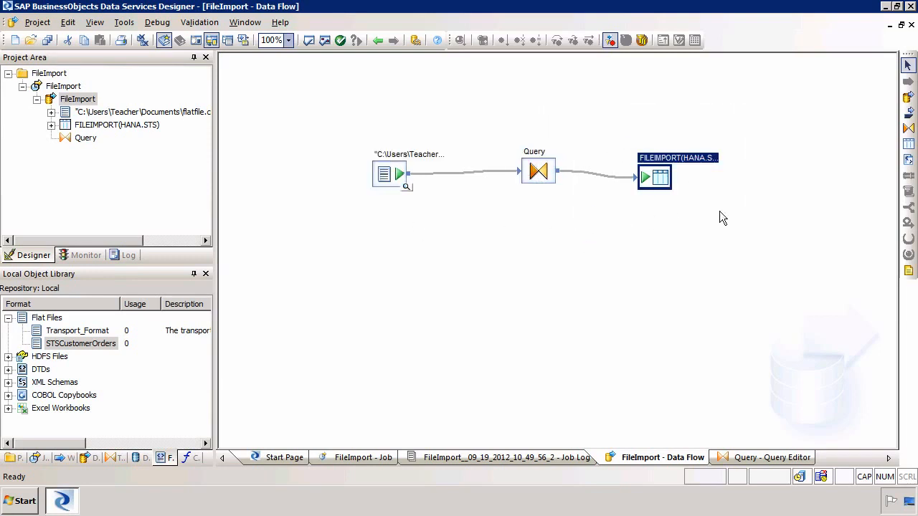
pyautogui.click(657, 207)
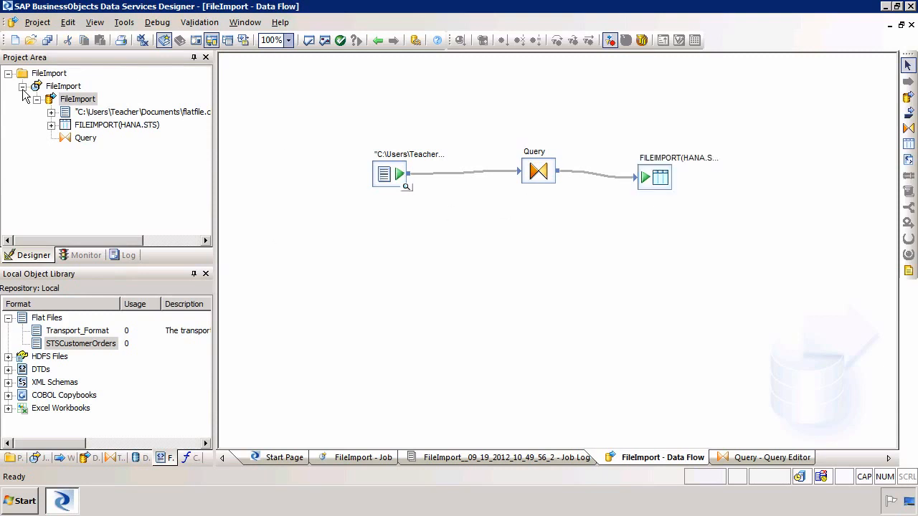
# Step: Execute the FileImport job, saving all changes and accepting the default execution properties
pyautogui.click(69, 88)
pyautogui.rightClick(69, 88)
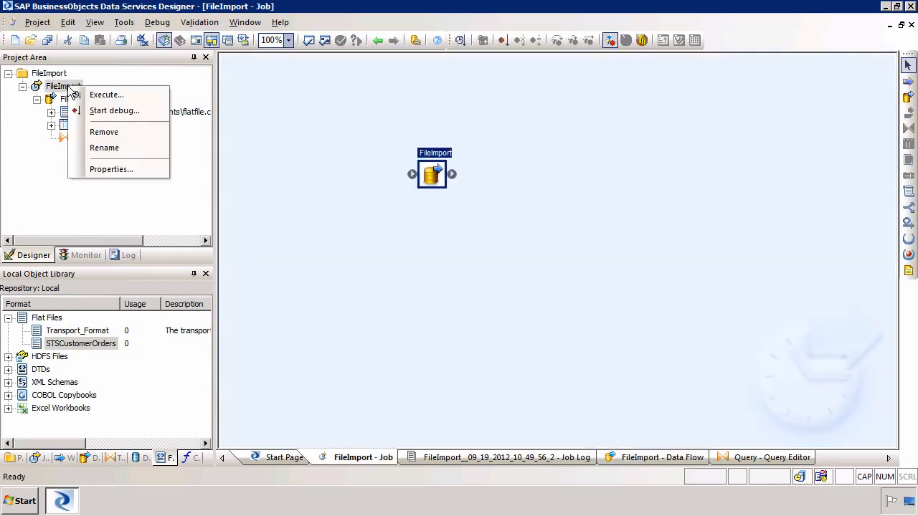
pyautogui.click(101, 95)
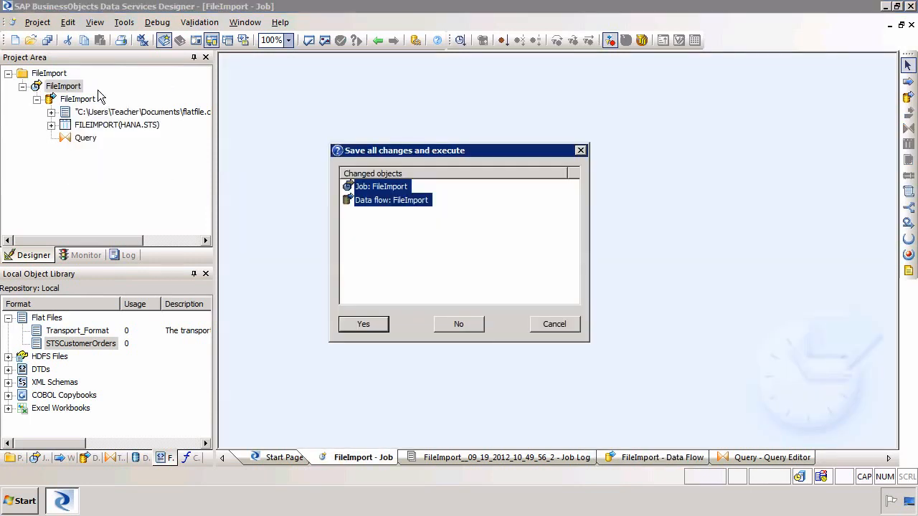
pyautogui.click(363, 325)
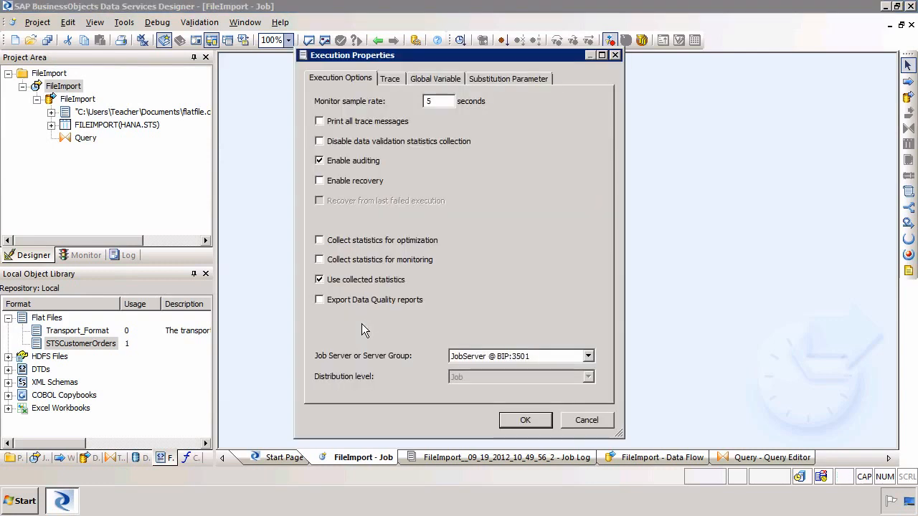
pyautogui.click(514, 416)
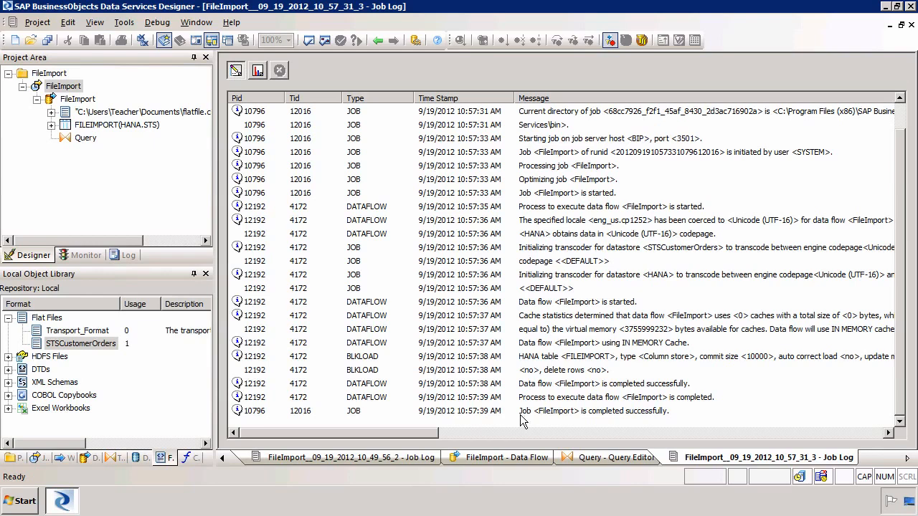
# Step: Show the monitor statistics: 5000 rows each for STSCustomerOrders1, Query and Query_FILEIMPORT
pyautogui.click(549, 413)
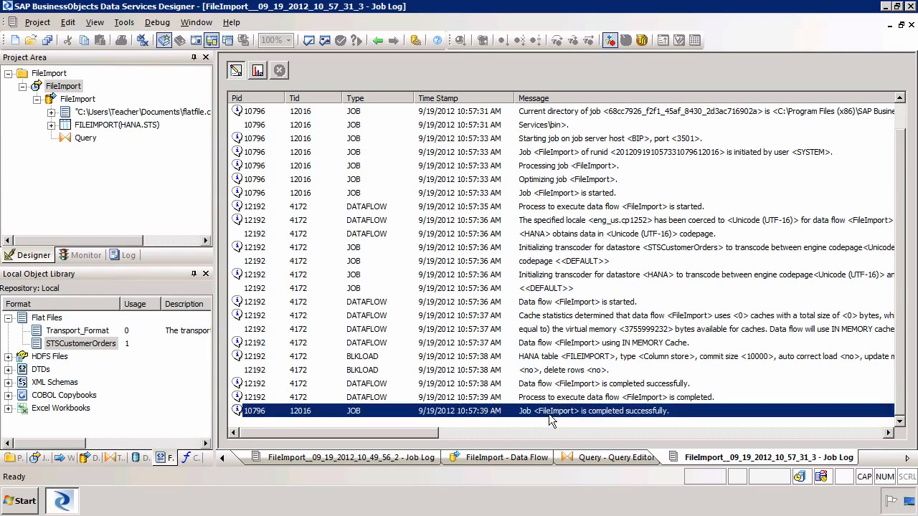
pyautogui.click(259, 73)
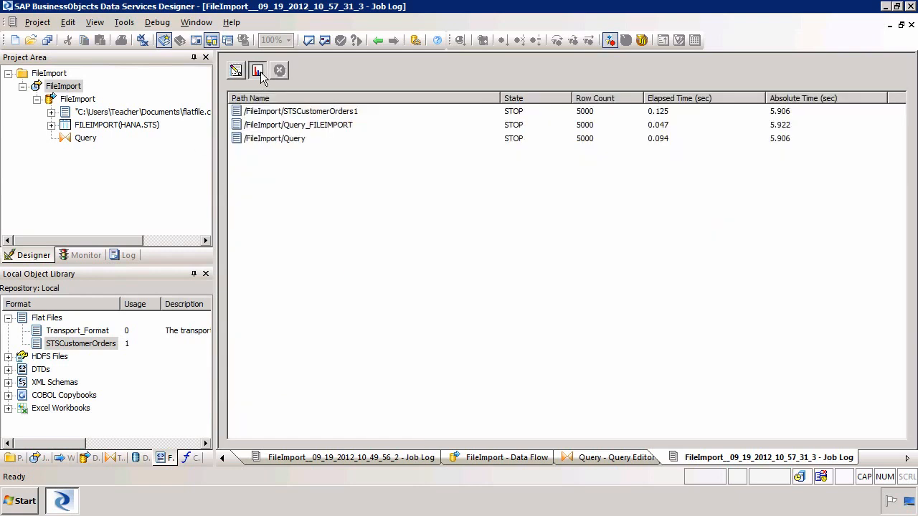
pyautogui.click(566, 113)
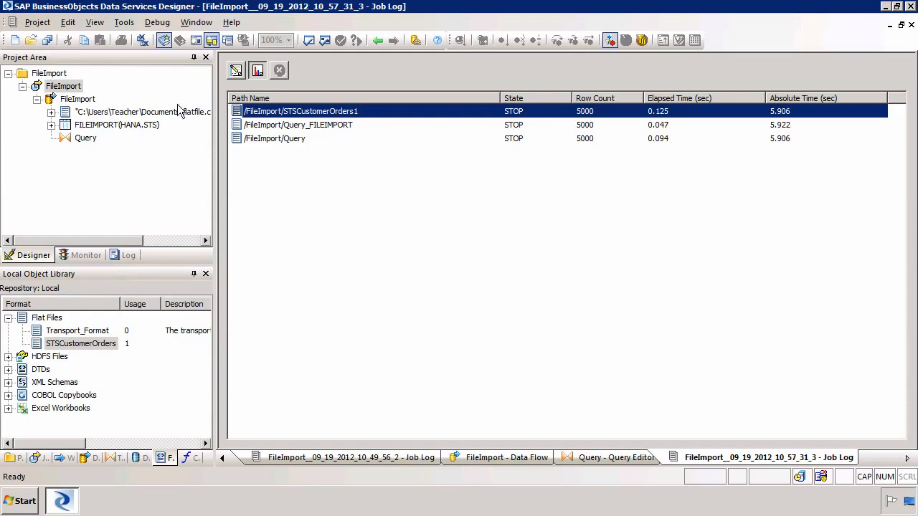
# Step: View the data in the FILEIMPORT(HANA.STS) target, with rows numbered by LOADID from 1
pyautogui.click(76, 101)
pyautogui.click(76, 101)
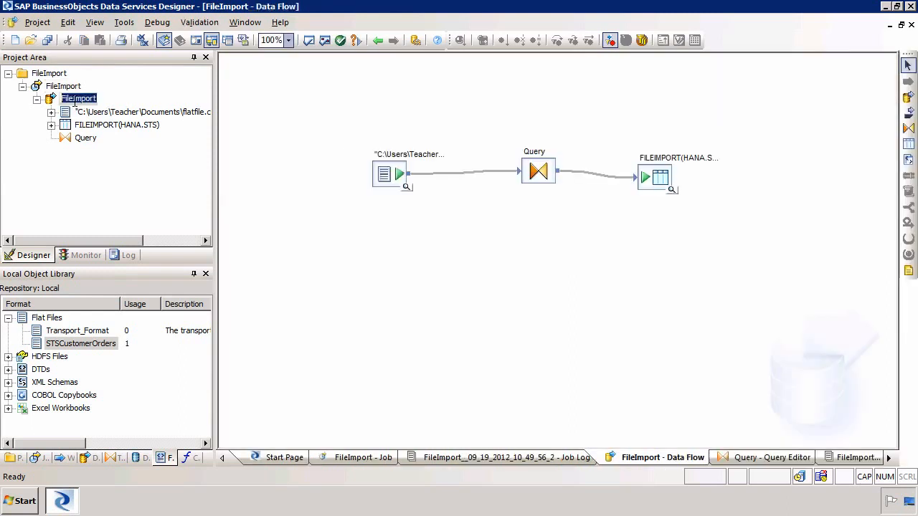
pyautogui.click(91, 170)
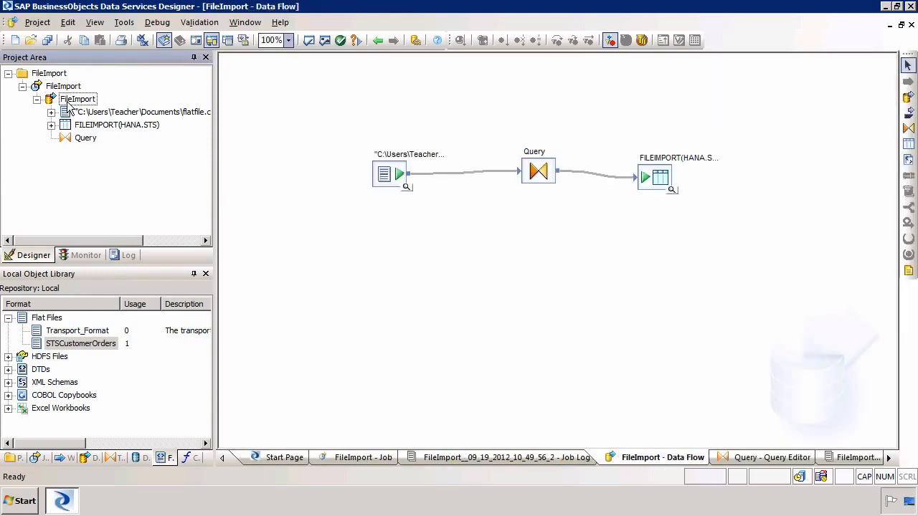
pyautogui.click(673, 192)
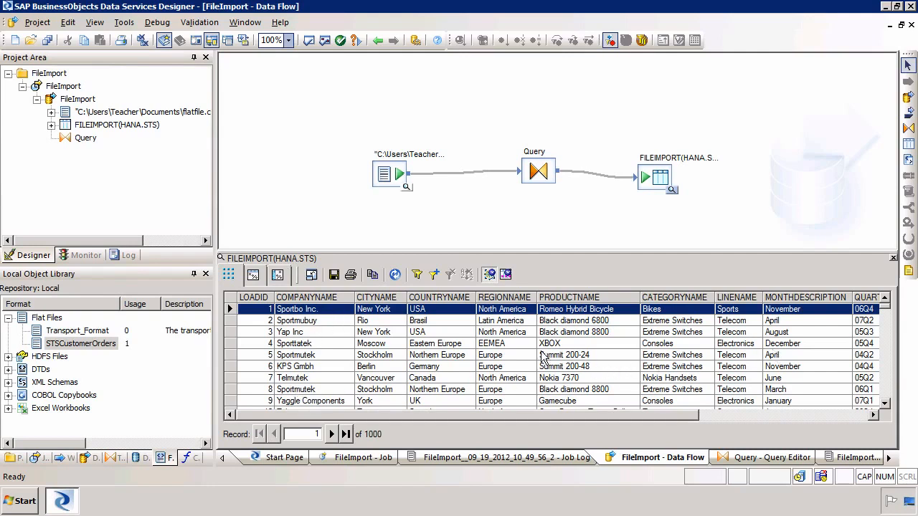
pyautogui.click(19, 504)
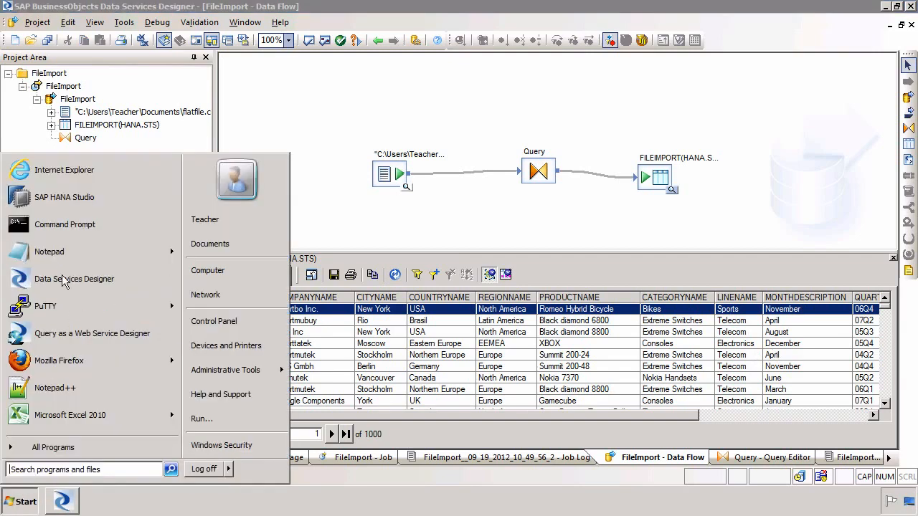
# Step: Launch SAP HANA Studio and expand HDB > Catalog > STS > Tables
pyautogui.click(58, 204)
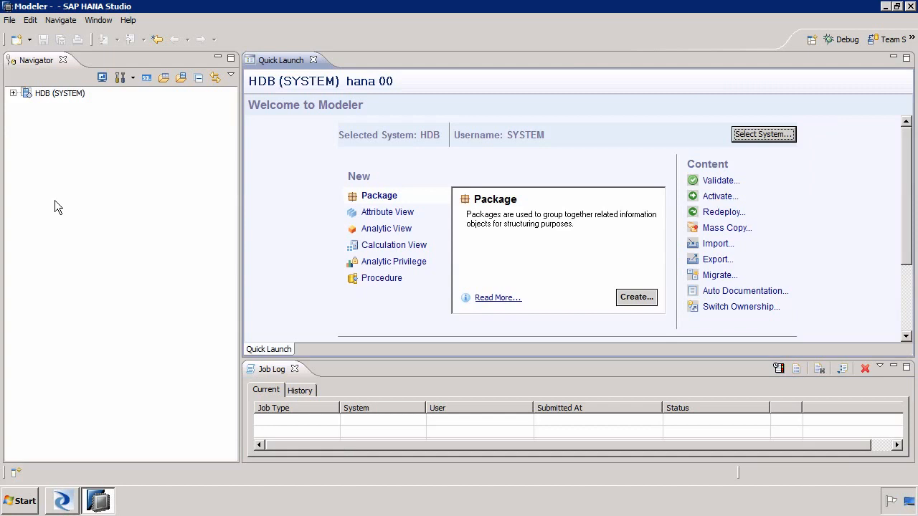
pyautogui.click(13, 94)
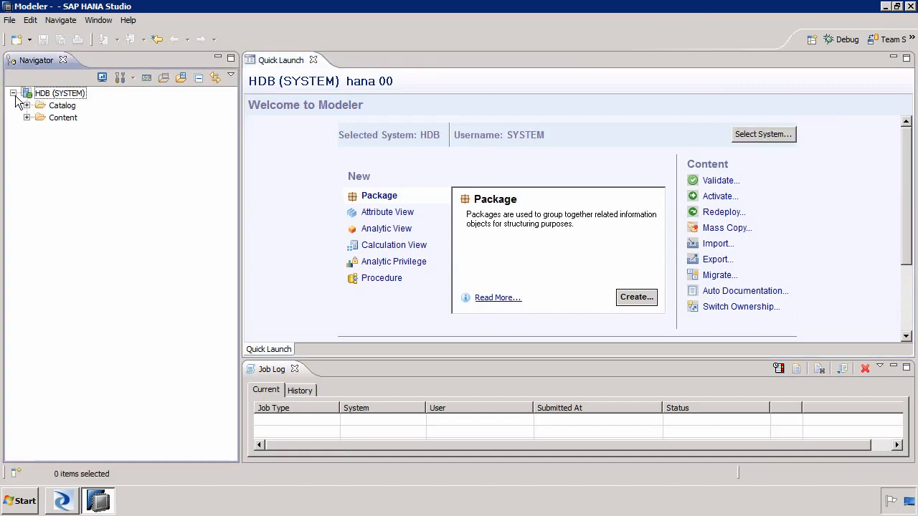
pyautogui.click(27, 106)
pyautogui.click(40, 142)
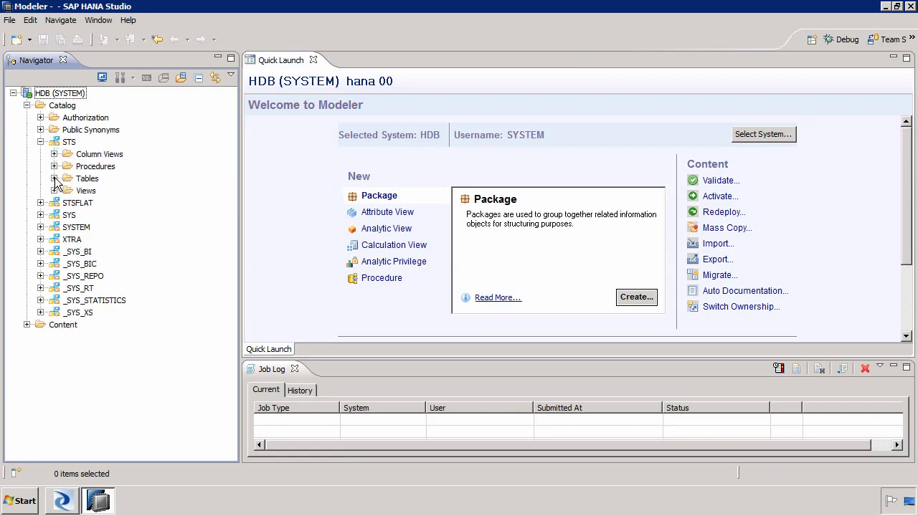
pyautogui.click(54, 179)
# Step: Preview the FILEIMPORT table's data (200 rows retrieved), then close HANA Studio
pyautogui.click(120, 242)
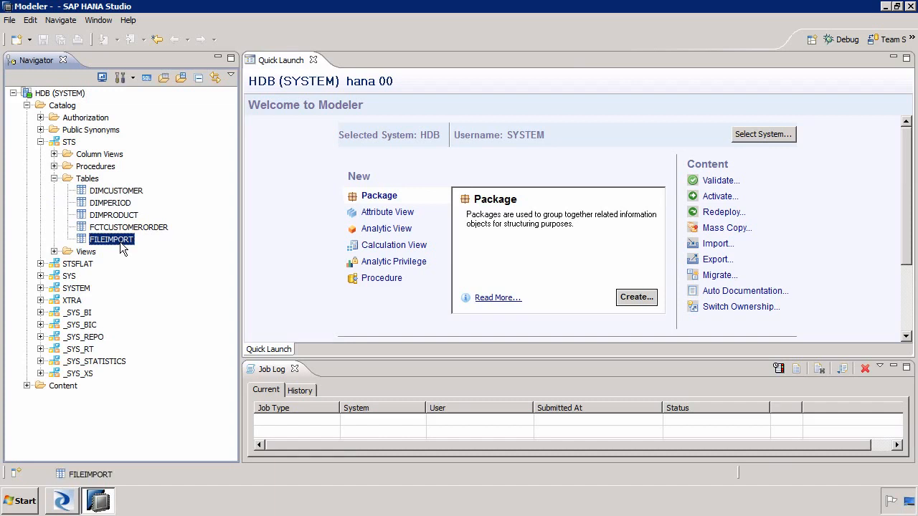
pyautogui.rightClick(119, 243)
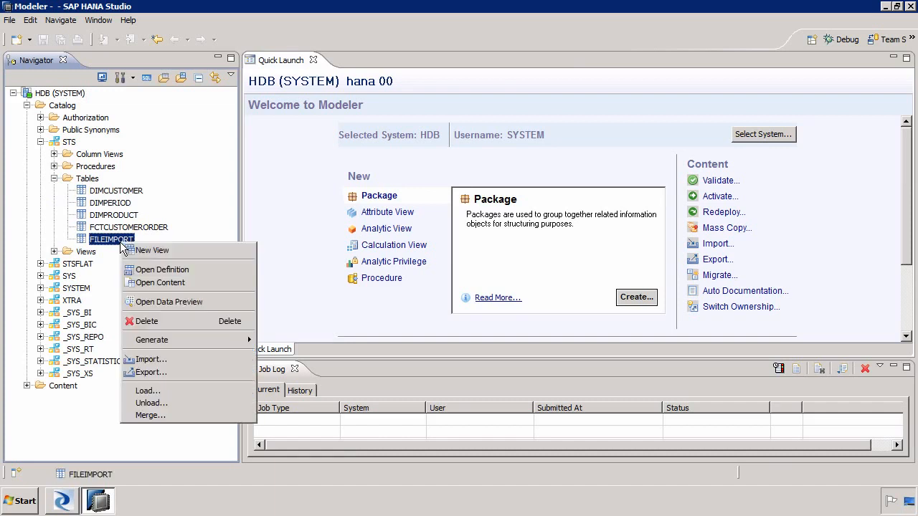
pyautogui.click(178, 300)
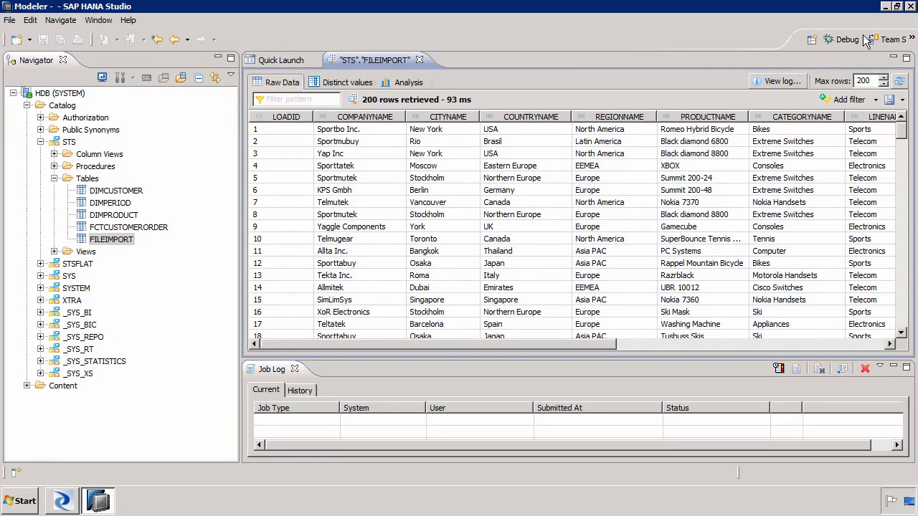
pyautogui.click(911, 7)
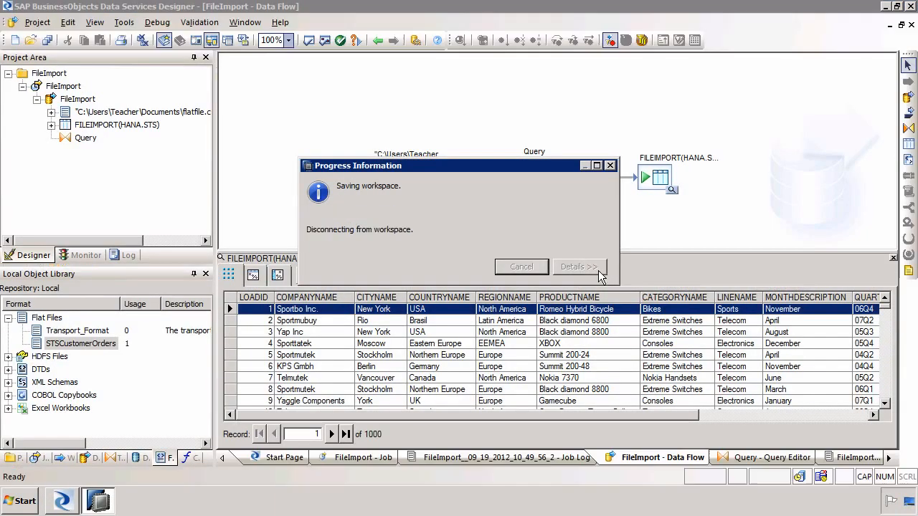